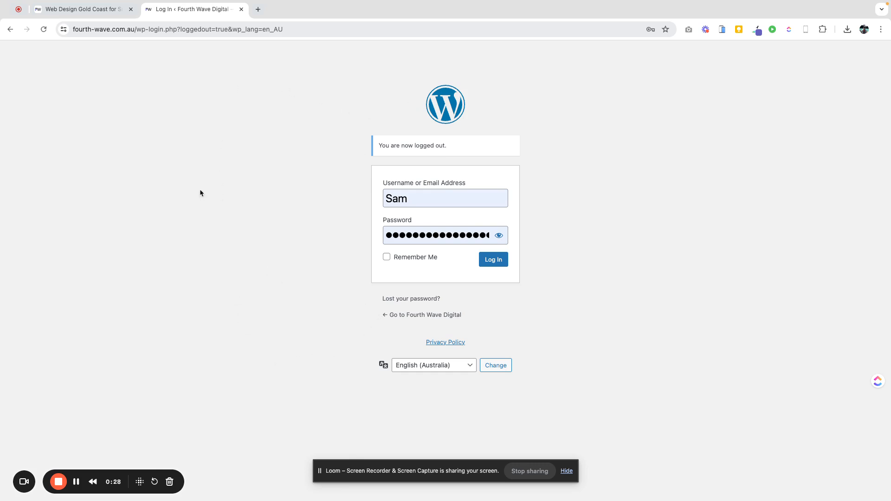
- Log in to the WordPress admin and open the list of all pages
{"action": "left_click", "coordinate": [492, 264]}
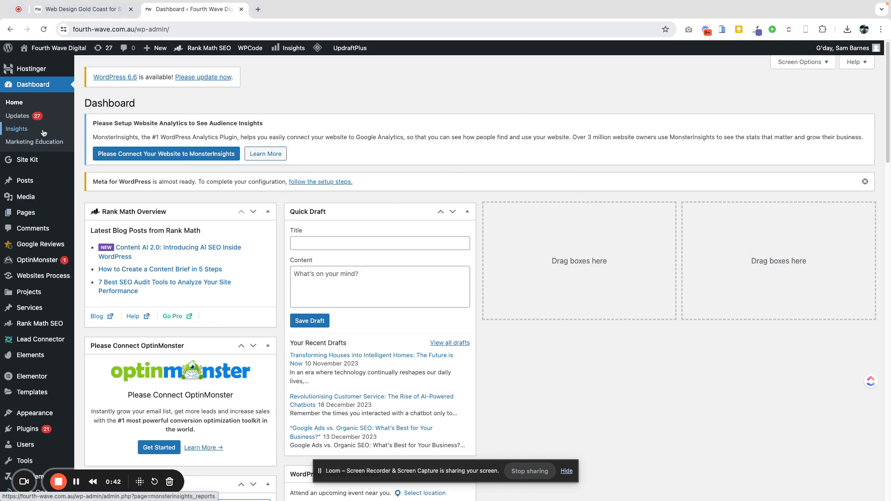
{"action": "mouse_move", "coordinate": [25, 183]}
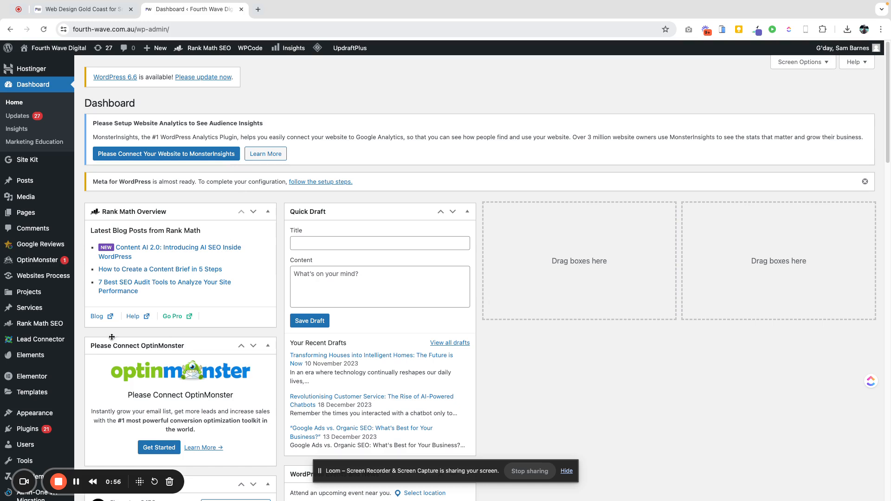
{"action": "mouse_move", "coordinate": [43, 357]}
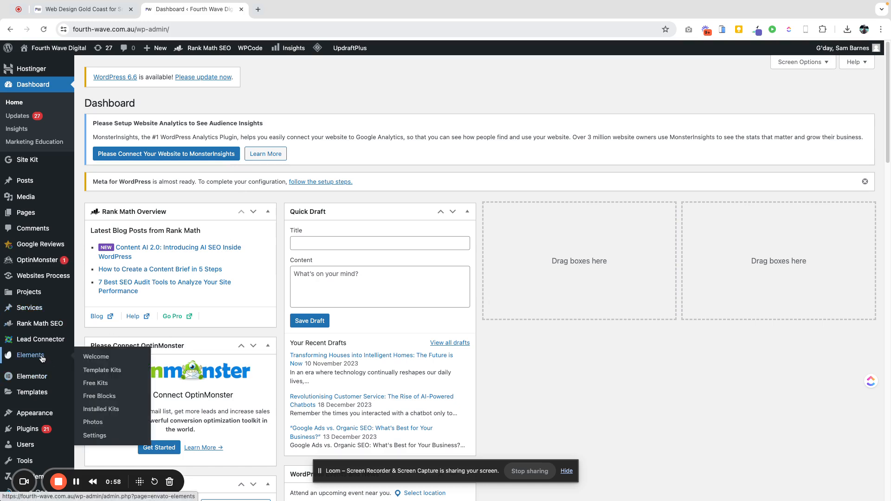
{"action": "mouse_move", "coordinate": [45, 499]}
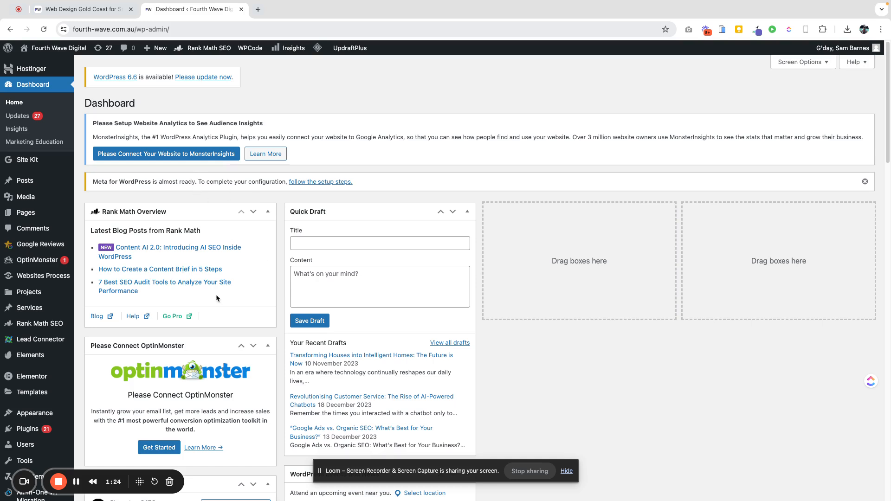
{"action": "mouse_move", "coordinate": [14, 381]}
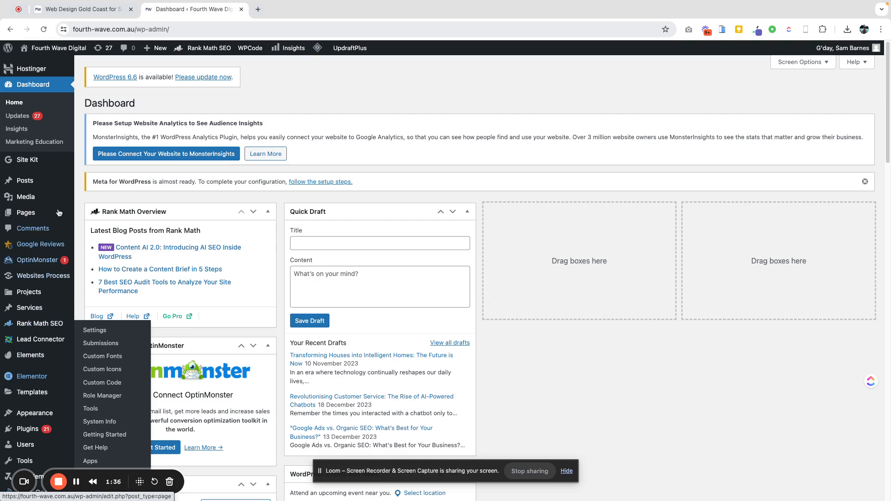
{"action": "mouse_move", "coordinate": [36, 159]}
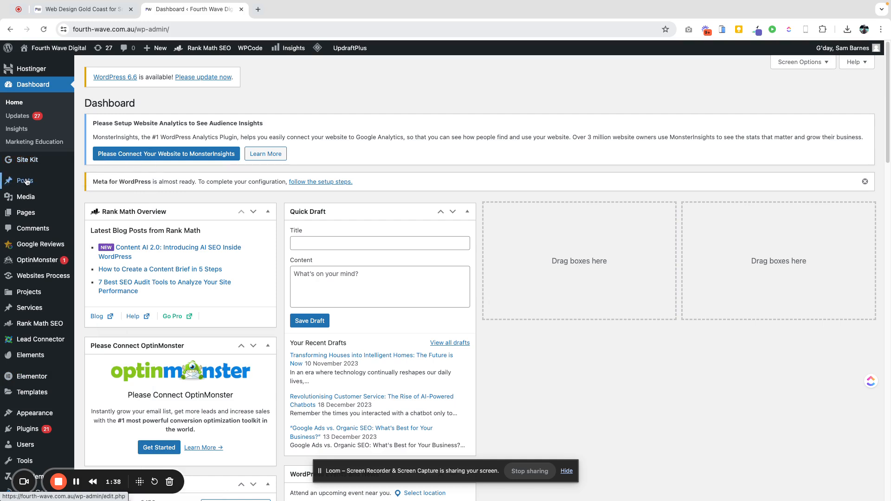
{"action": "left_click", "coordinate": [23, 217]}
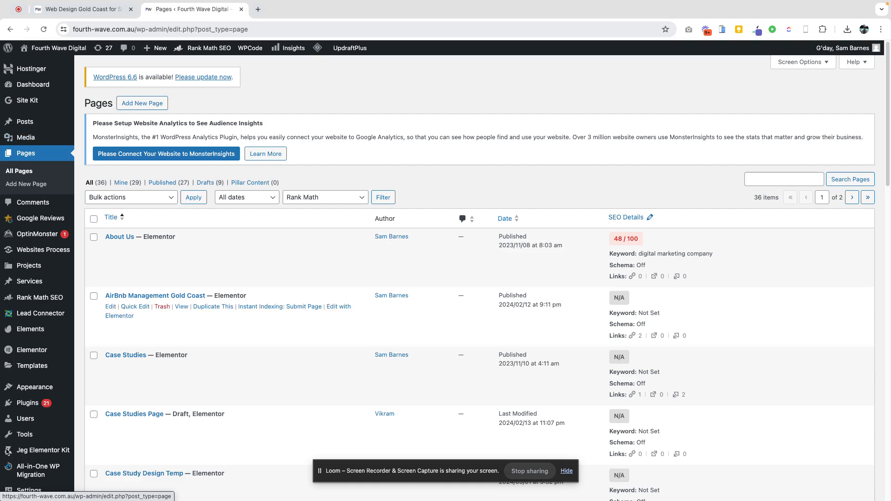
- Find the Web Design Gold Coast page on the second page of the pages list and open it for editing
{"action": "scroll", "coordinate": [108, 297], "scroll_direction": "down", "scroll_amount": 10}
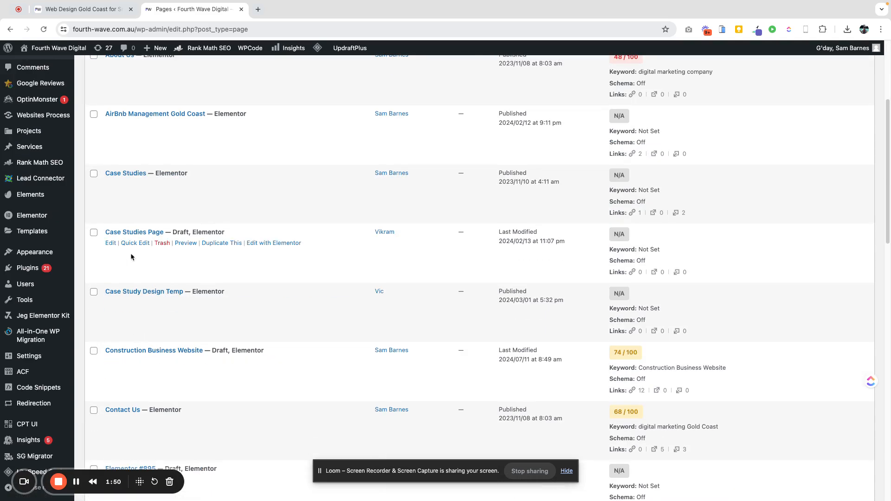
{"action": "scroll", "coordinate": [138, 329], "scroll_direction": "down", "scroll_amount": 2}
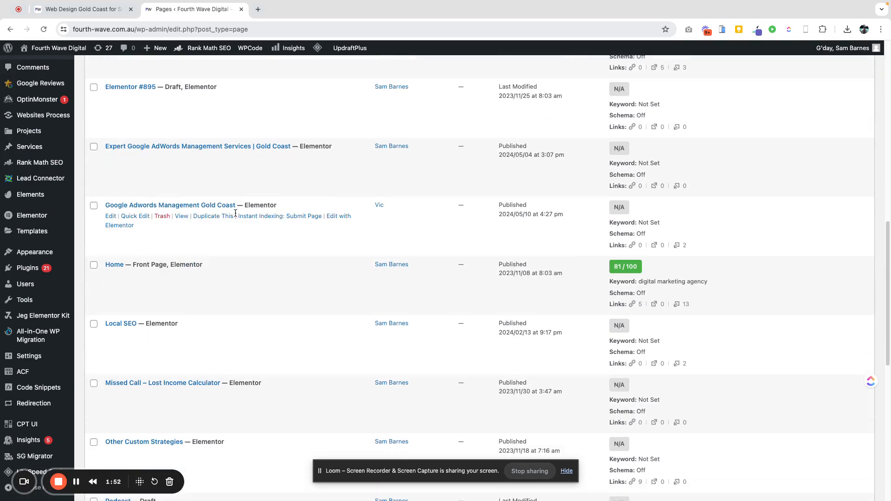
{"action": "scroll", "coordinate": [236, 213], "scroll_direction": "down", "scroll_amount": 8}
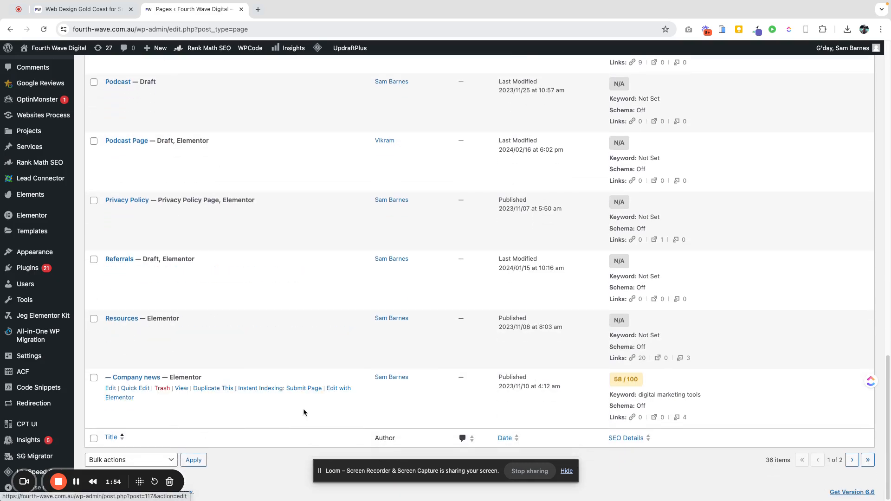
{"action": "left_click", "coordinate": [852, 460]}
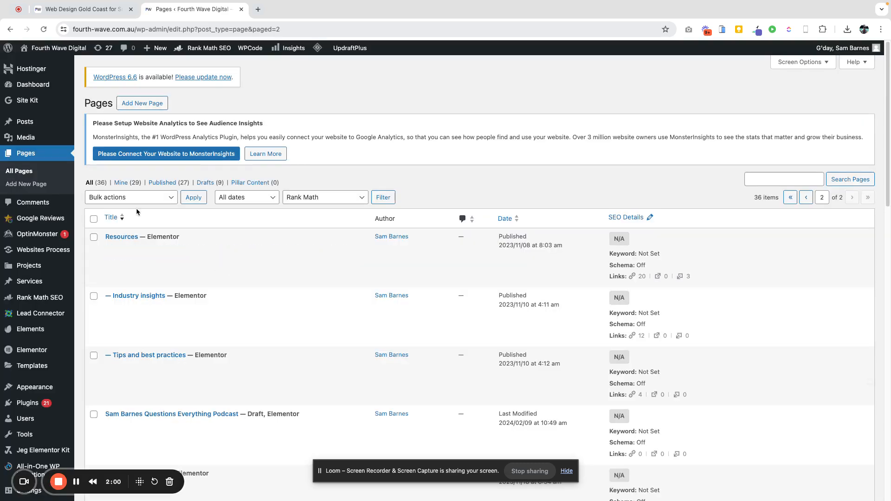
{"action": "scroll", "coordinate": [158, 335], "scroll_direction": "down", "scroll_amount": 5}
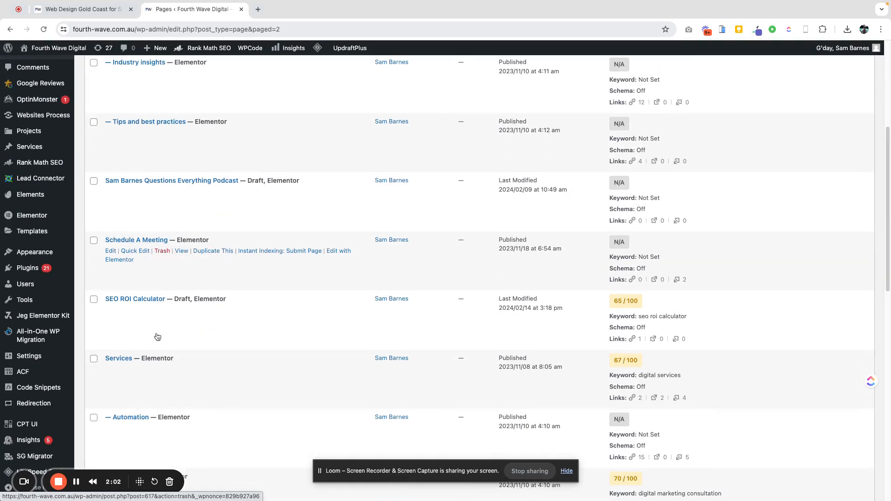
{"action": "scroll", "coordinate": [157, 337], "scroll_direction": "down", "scroll_amount": 12}
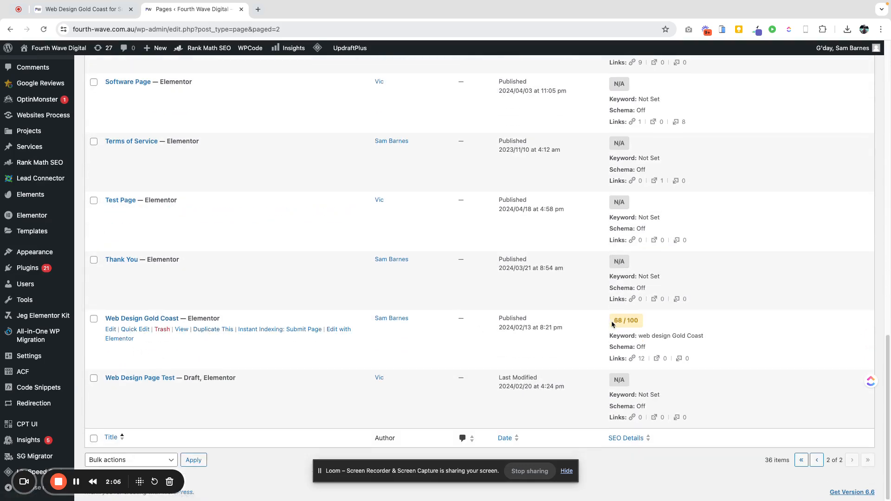
{"action": "left_click", "coordinate": [110, 330]}
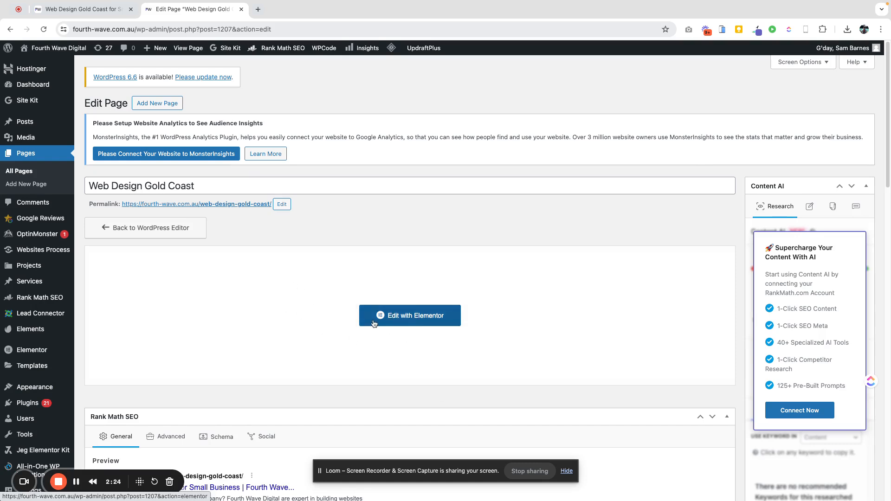
- Launch the Elementor editor for the Web Design Gold Coast page
{"action": "scroll", "coordinate": [402, 341], "scroll_direction": "down", "scroll_amount": 3}
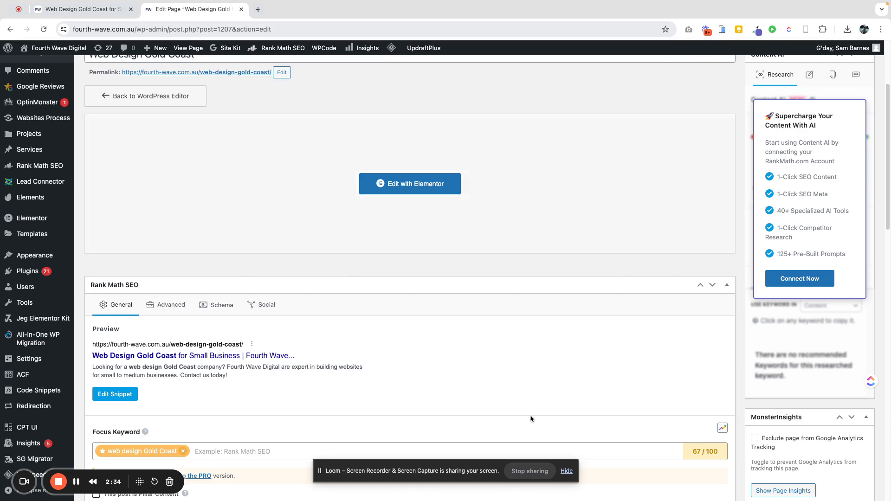
{"action": "scroll", "coordinate": [531, 415], "scroll_direction": "up", "scroll_amount": 3}
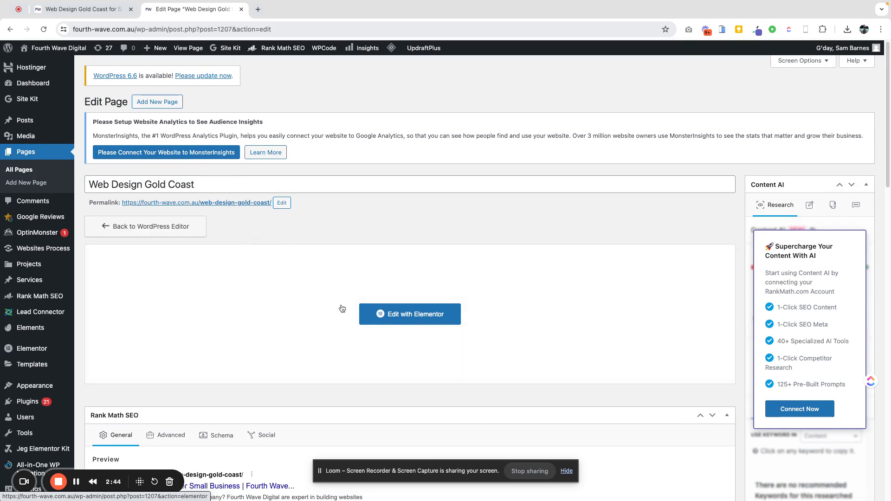
{"action": "left_click", "coordinate": [393, 319]}
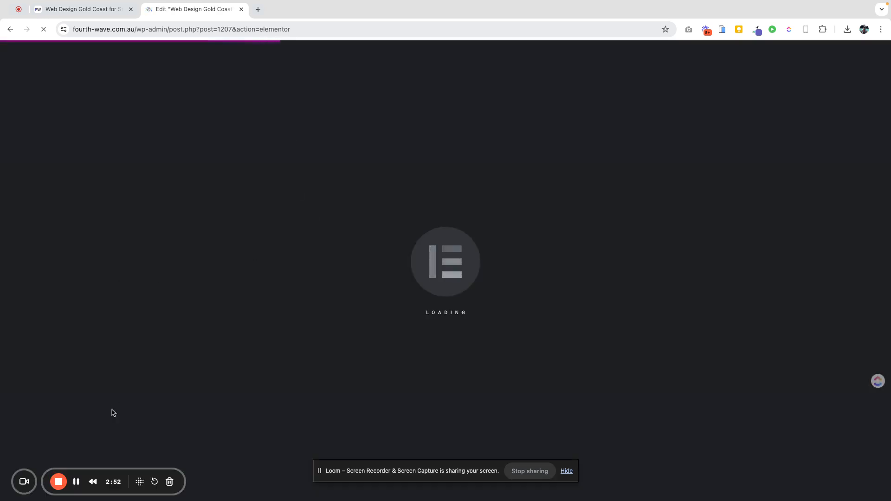
- Review the live page's navigation menus in the other tab, then open the page in Elementor from there
{"action": "left_click", "coordinate": [83, 11]}
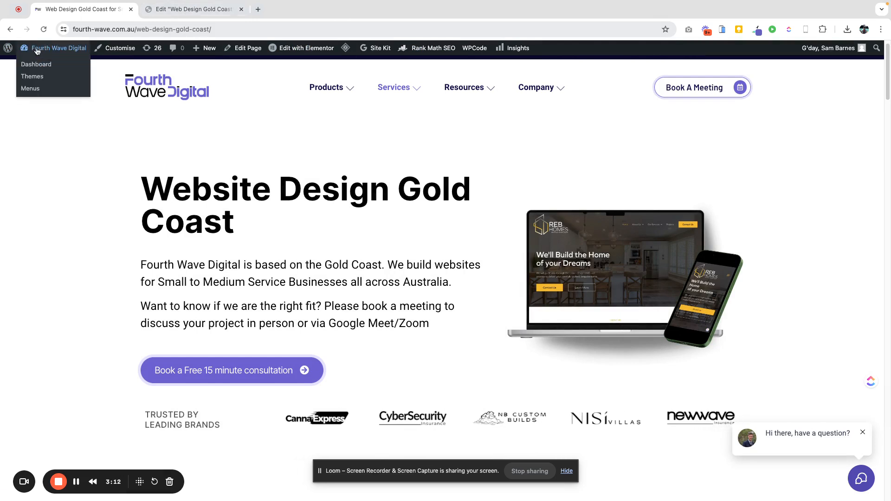
{"action": "mouse_move", "coordinate": [296, 54]}
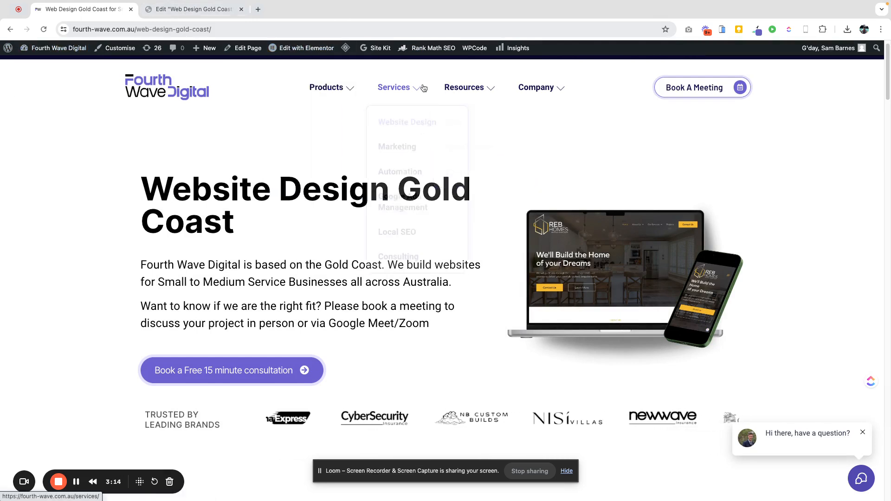
{"action": "mouse_move", "coordinate": [476, 95]}
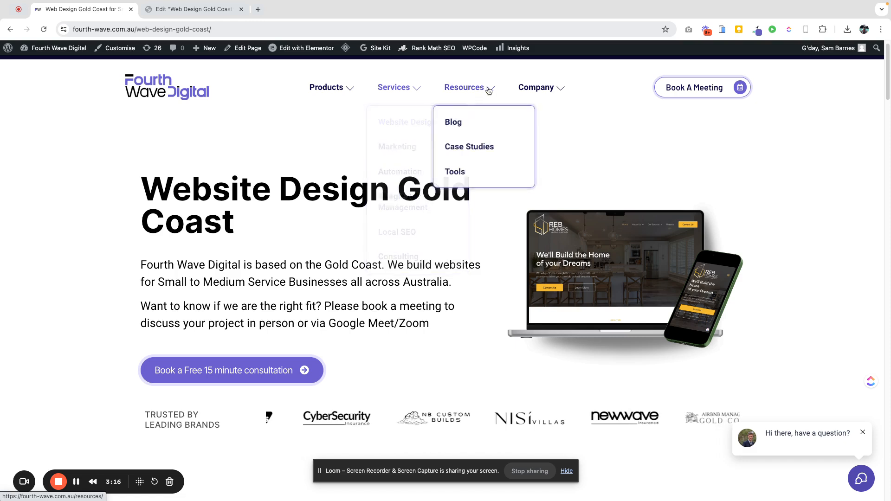
{"action": "mouse_move", "coordinate": [399, 94]}
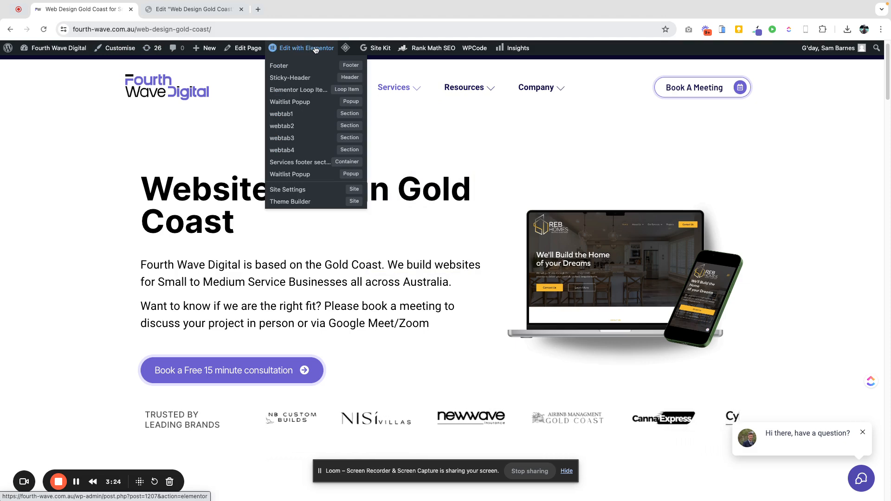
{"action": "left_click", "coordinate": [315, 49]}
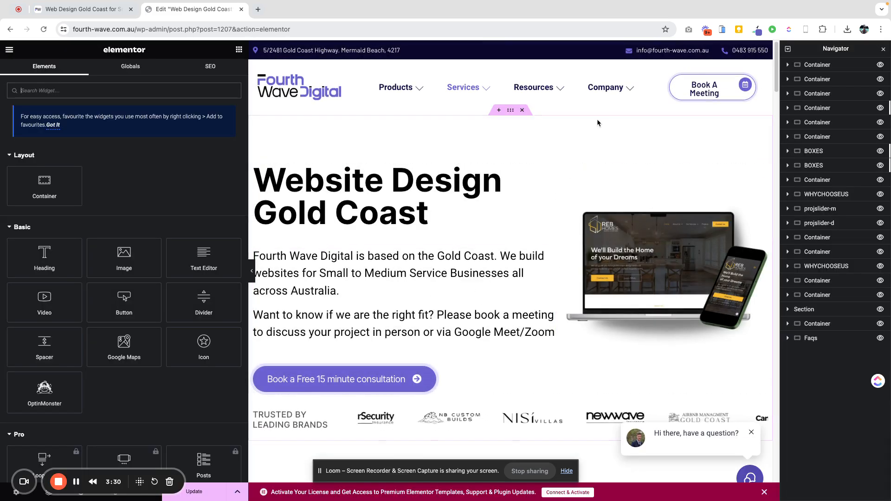
- Expand the hero container in the Navigator and add a Heading widget below the main title
{"action": "left_click", "coordinate": [252, 271]}
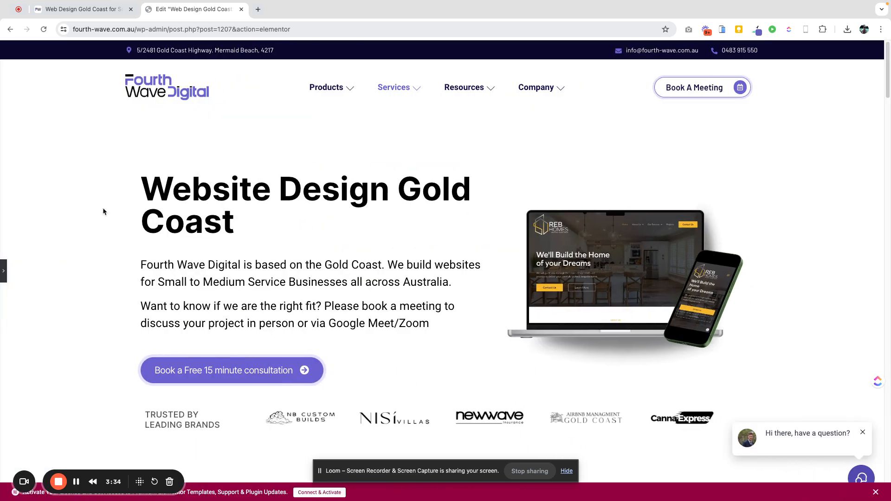
{"action": "left_click", "coordinate": [6, 277]}
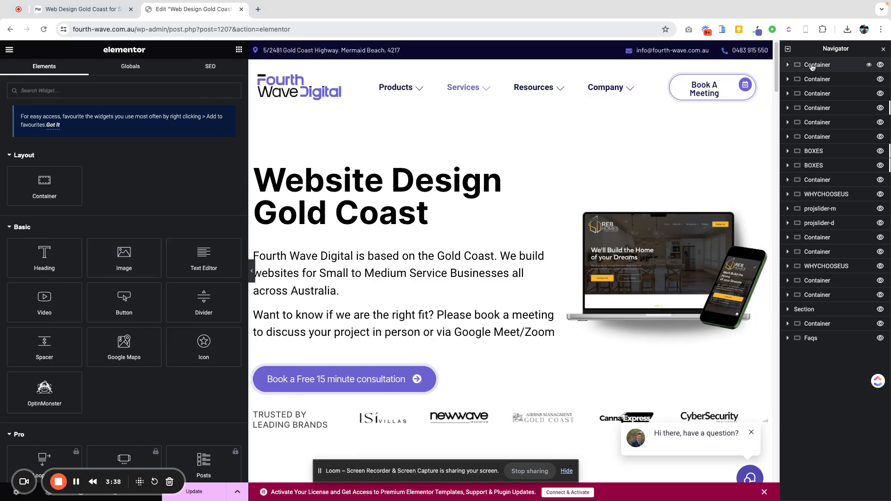
{"action": "left_click", "coordinate": [820, 67]}
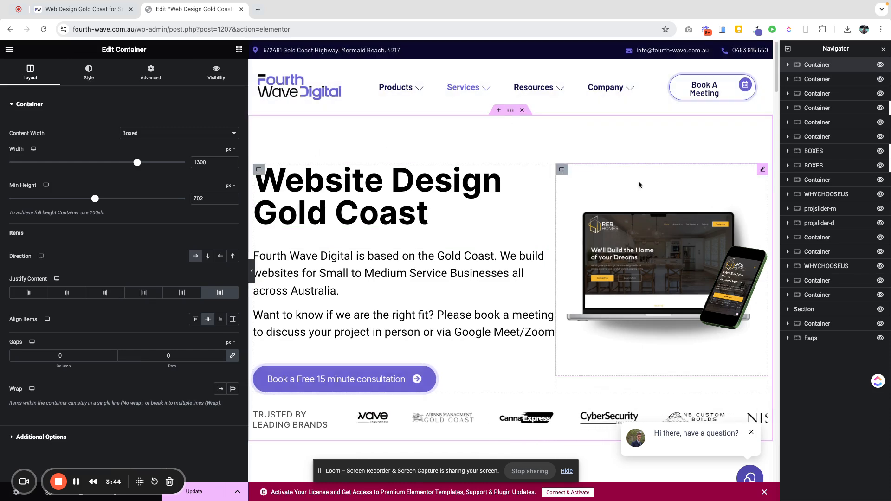
{"action": "left_click", "coordinate": [789, 66]}
{"action": "left_click", "coordinate": [810, 80]}
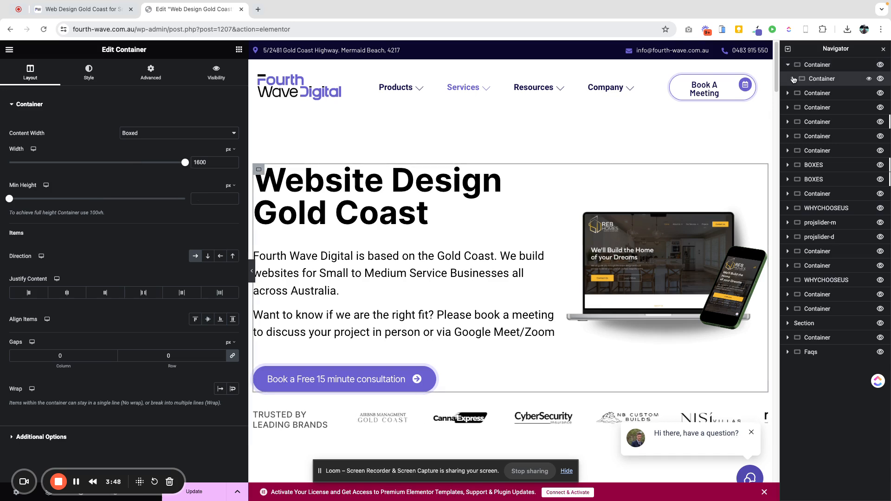
{"action": "left_click", "coordinate": [793, 80]}
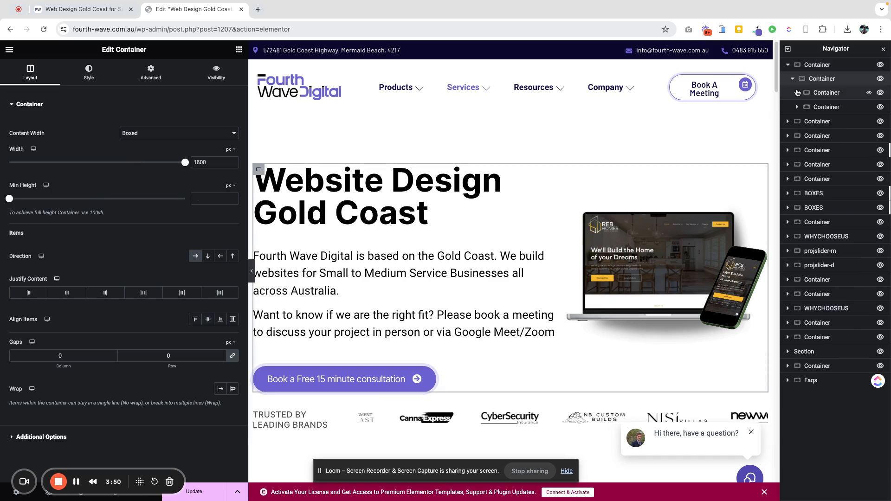
{"action": "left_click", "coordinate": [797, 93]}
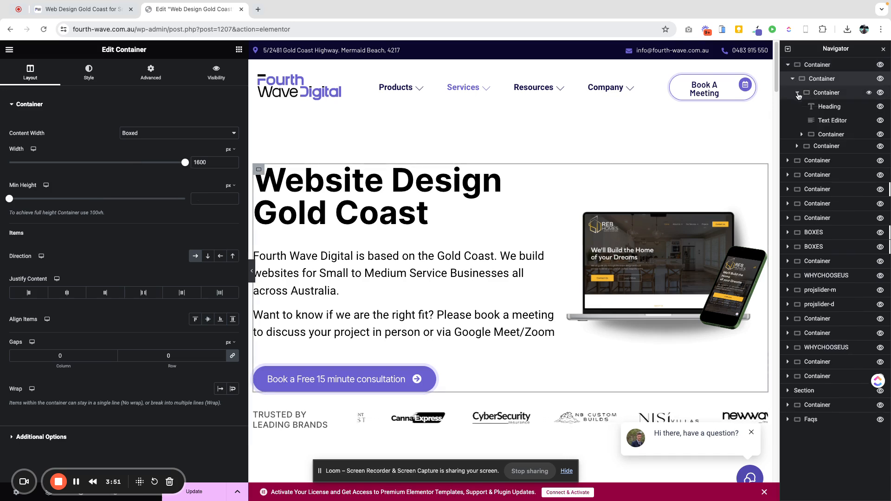
{"action": "left_click", "coordinate": [827, 93]}
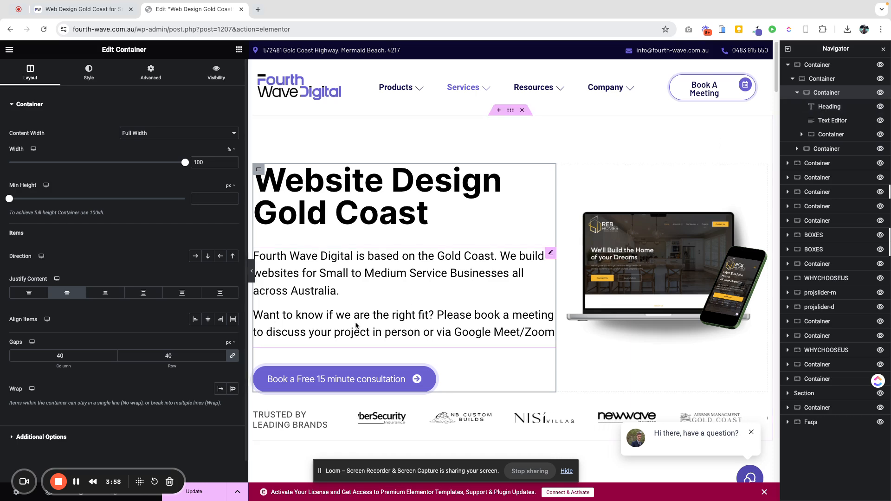
{"action": "left_click", "coordinate": [239, 52]}
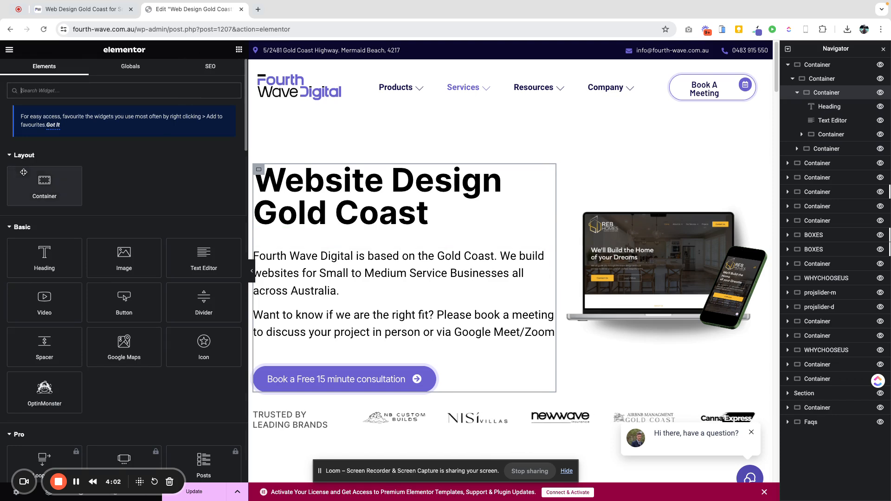
{"action": "left_click_drag", "start_coordinate": [44, 262], "coordinate": [377, 207]}
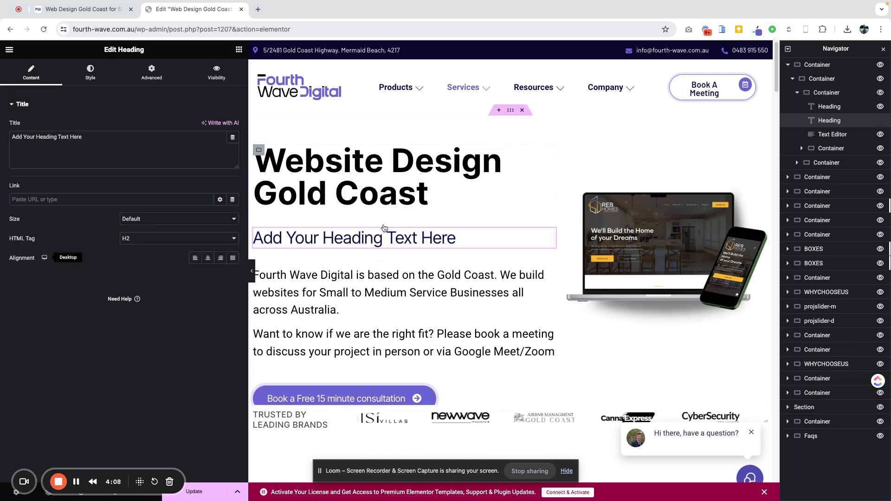
- Inspect the new heading's title content and its style settings
{"action": "left_click", "coordinate": [89, 139]}
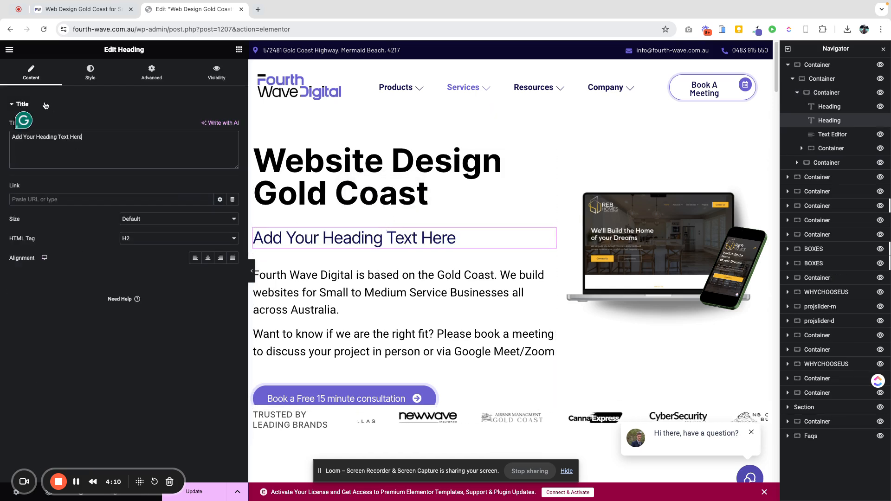
{"action": "left_click", "coordinate": [90, 74]}
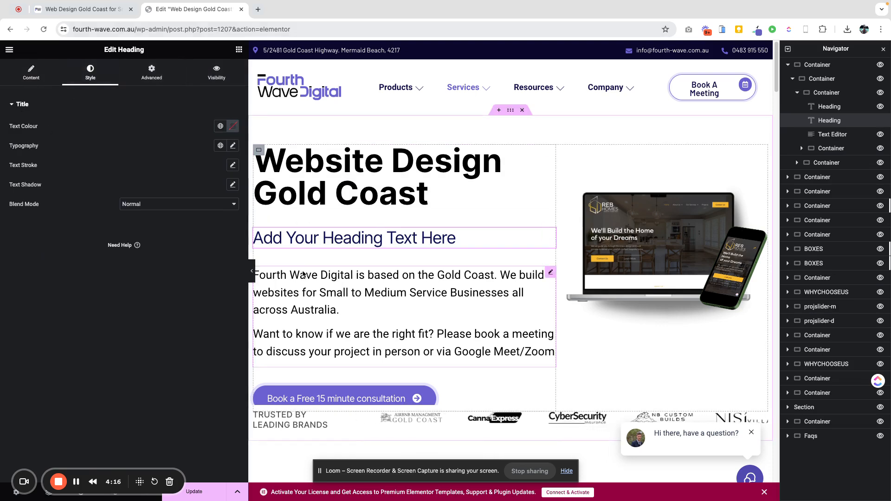
{"action": "left_click", "coordinate": [27, 478]}
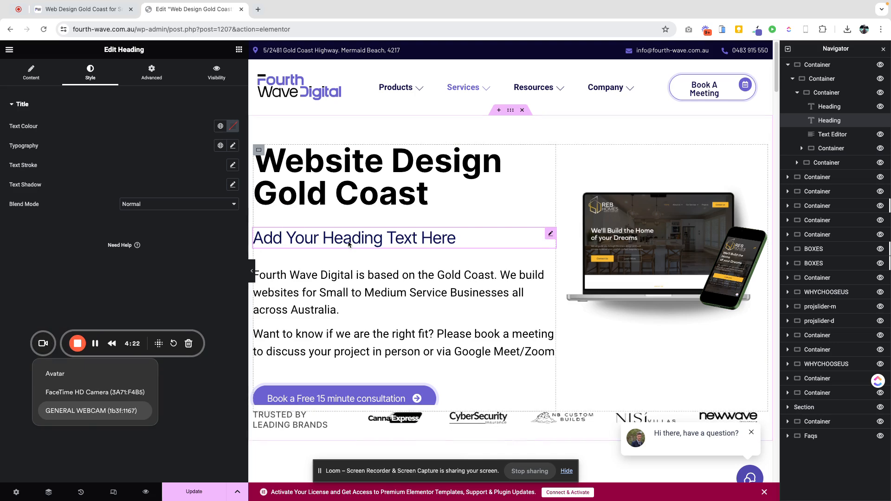
- Drag the new heading into the hero's image column and open the editing History
{"action": "left_click_drag", "start_coordinate": [390, 236], "coordinate": [588, 247]}
{"action": "left_click", "coordinate": [80, 492]}
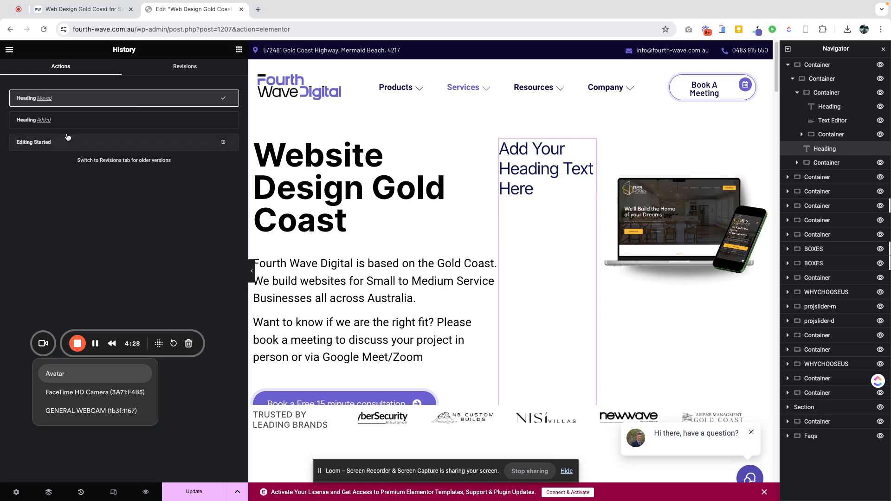
- Restore the page to its original state from the editing history and inspect the hero title and text widgets
{"action": "left_click", "coordinate": [97, 144]}
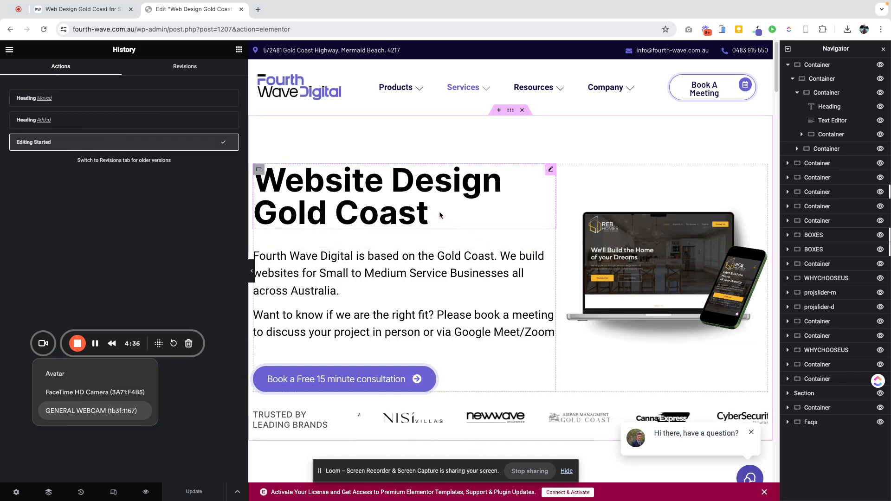
{"action": "left_click", "coordinate": [383, 211]}
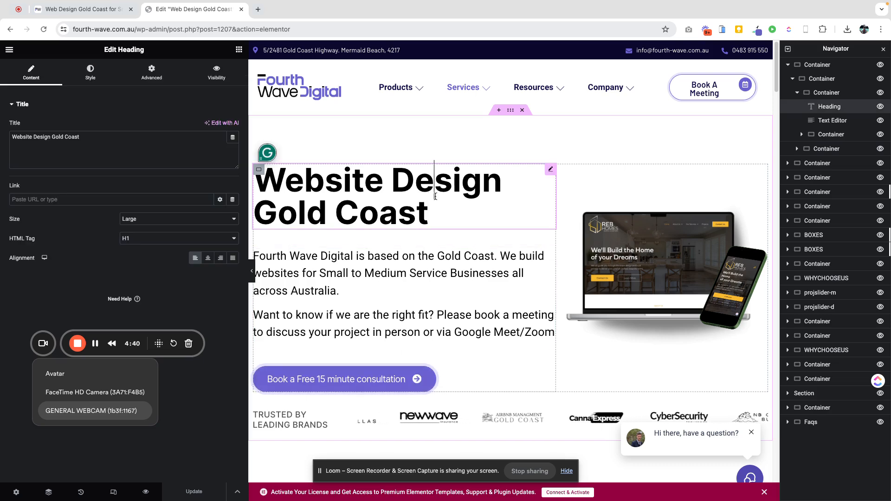
{"action": "left_click", "coordinate": [403, 260]}
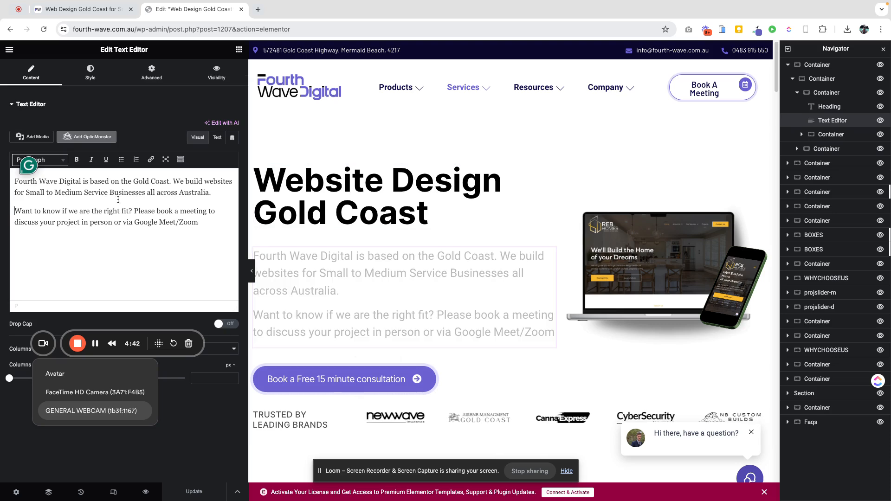
- Replace the hero image with the Truck-and-Equipment-Insurance-Mock-Ups image from the media library
{"action": "left_click", "coordinate": [627, 270]}
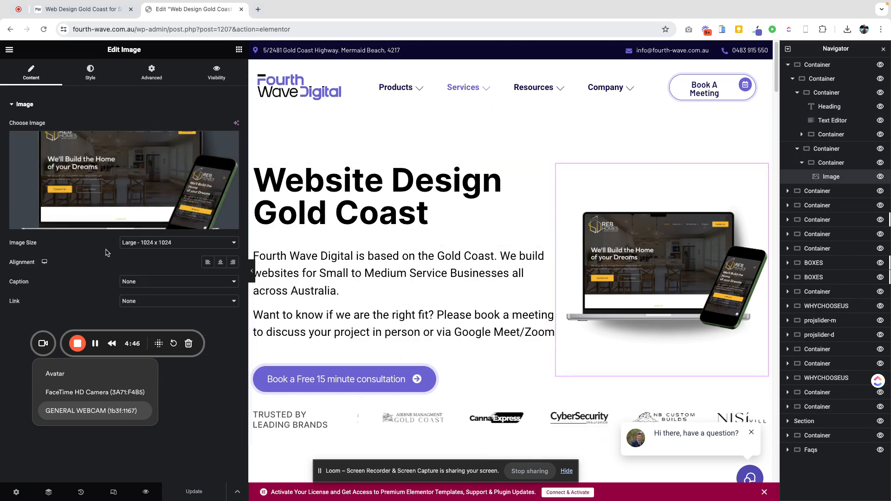
{"action": "left_click", "coordinate": [127, 224]}
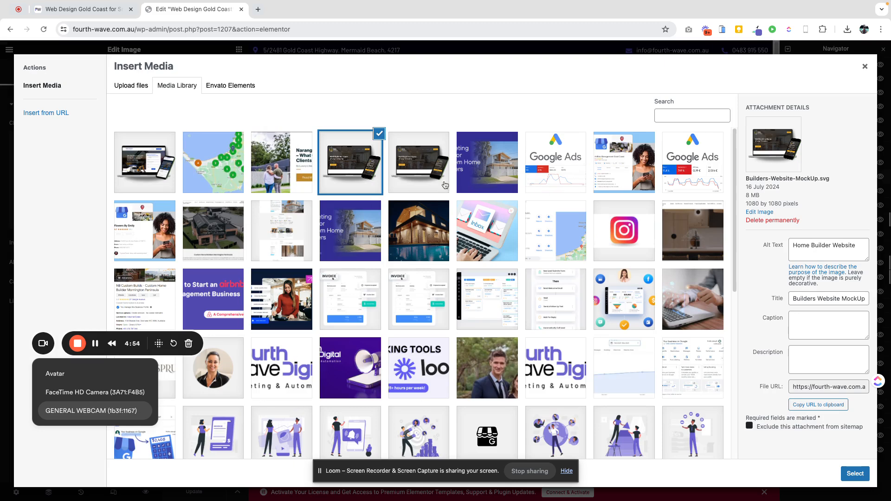
{"action": "left_click", "coordinate": [153, 169]}
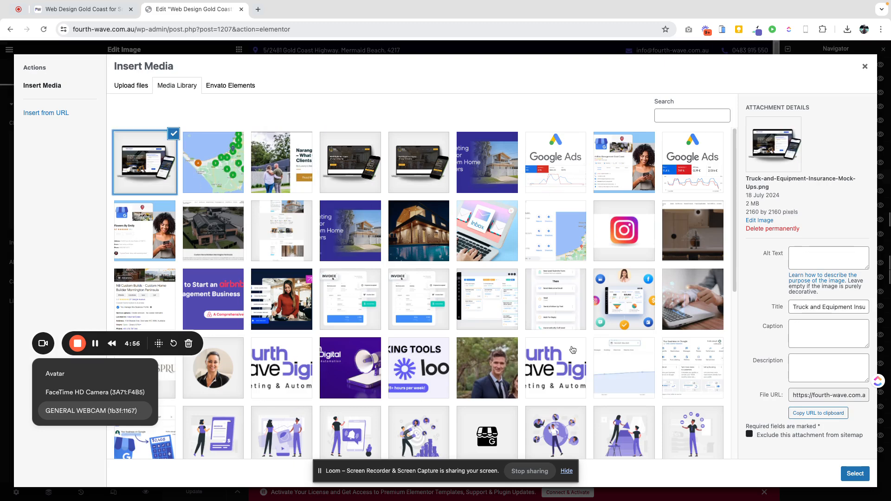
{"action": "left_click", "coordinate": [858, 475]}
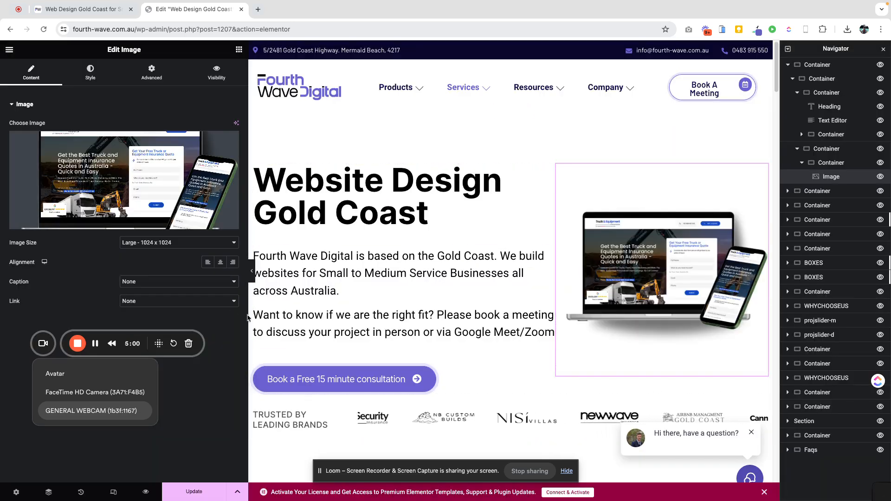
- Preview the hero section in mobile portrait view, then return to the desktop view
{"action": "left_click", "coordinate": [113, 493]}
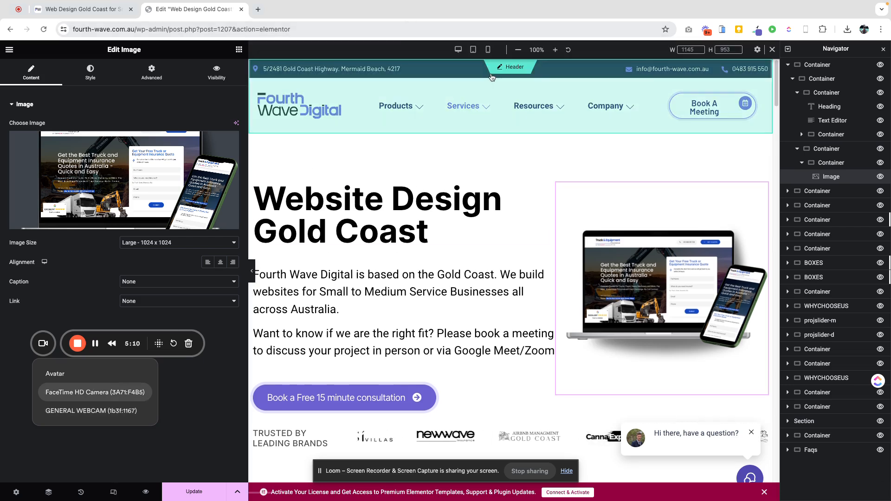
{"action": "left_click", "coordinate": [488, 50]}
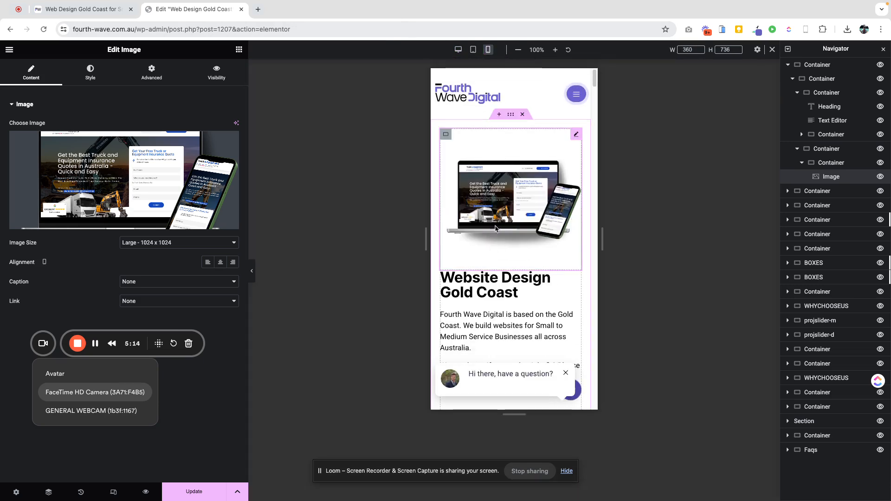
{"action": "scroll", "coordinate": [491, 245], "scroll_direction": "down", "scroll_amount": 3}
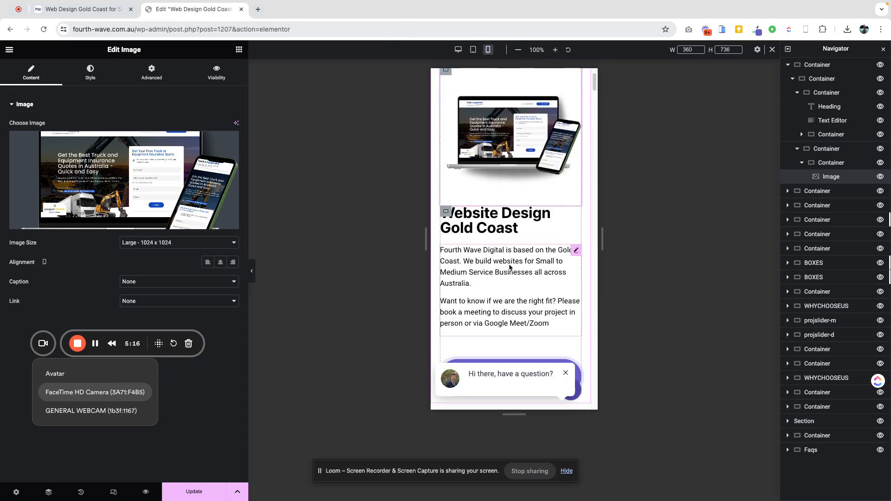
{"action": "scroll", "coordinate": [513, 204], "scroll_direction": "down", "scroll_amount": 3}
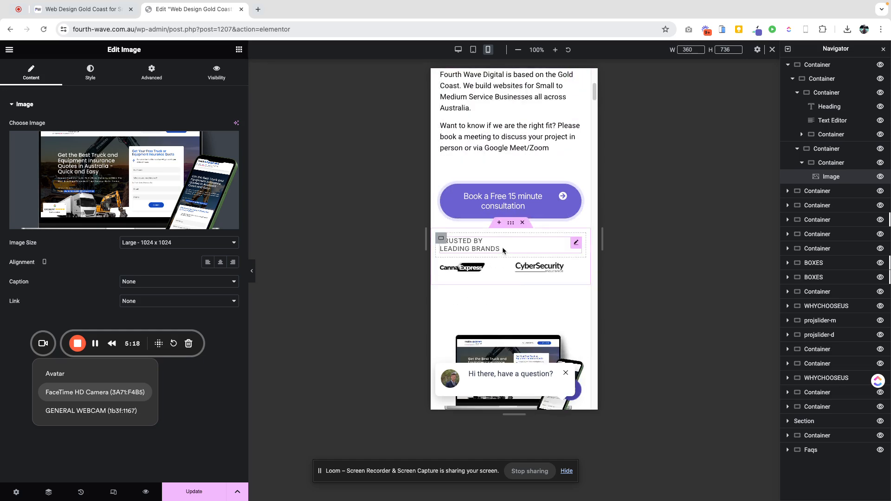
{"action": "scroll", "coordinate": [507, 247], "scroll_direction": "up", "scroll_amount": 5}
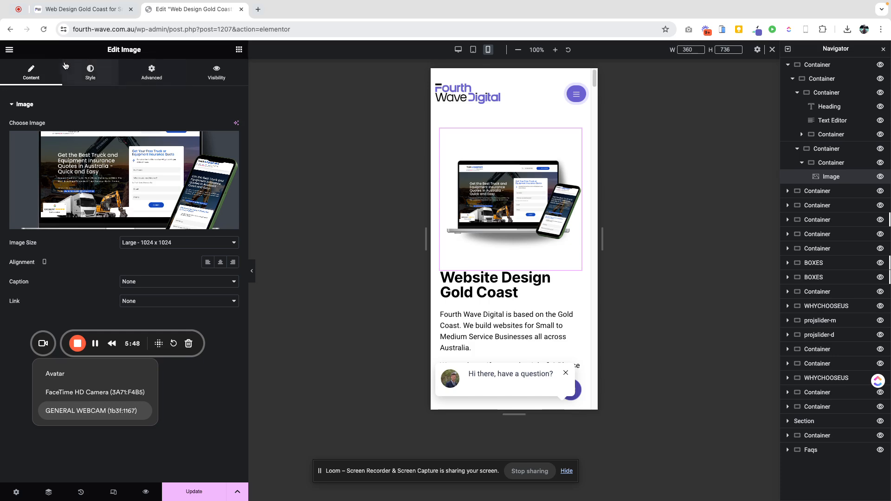
{"action": "left_click", "coordinate": [114, 494]}
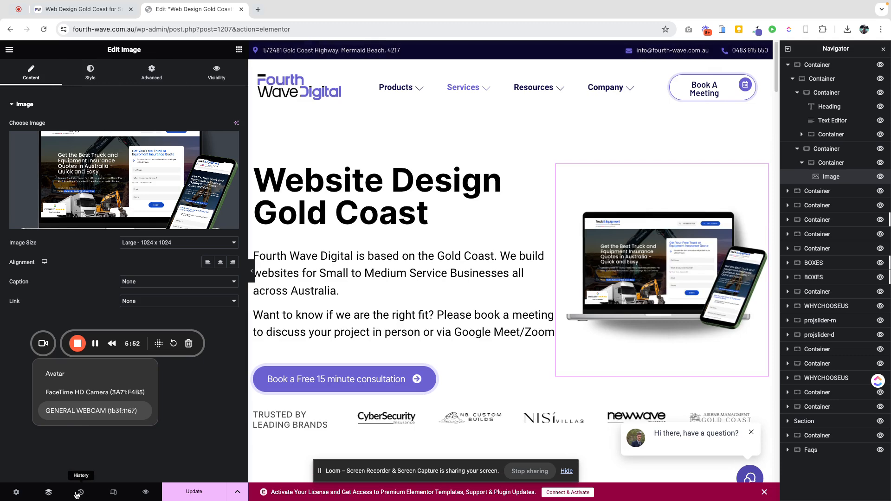
- Undo the image replacement by restoring the start of the editing history
{"action": "left_click", "coordinate": [81, 494]}
{"action": "left_click", "coordinate": [135, 120]}
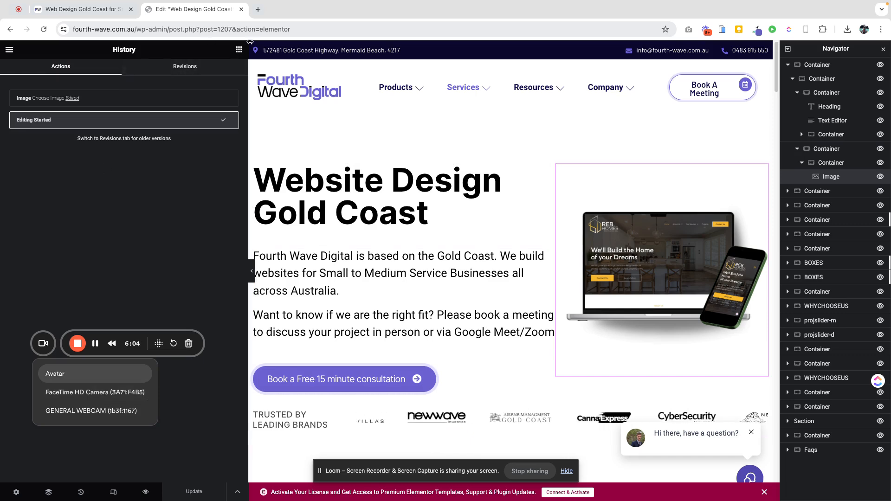
- Replace the page's SEO focus keyword with website design gold coast
{"action": "left_click", "coordinate": [239, 50]}
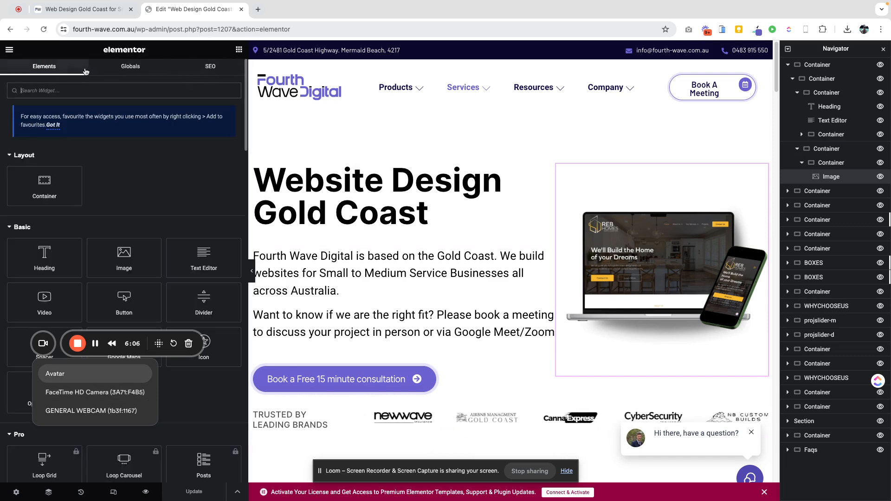
{"action": "left_click", "coordinate": [213, 68]}
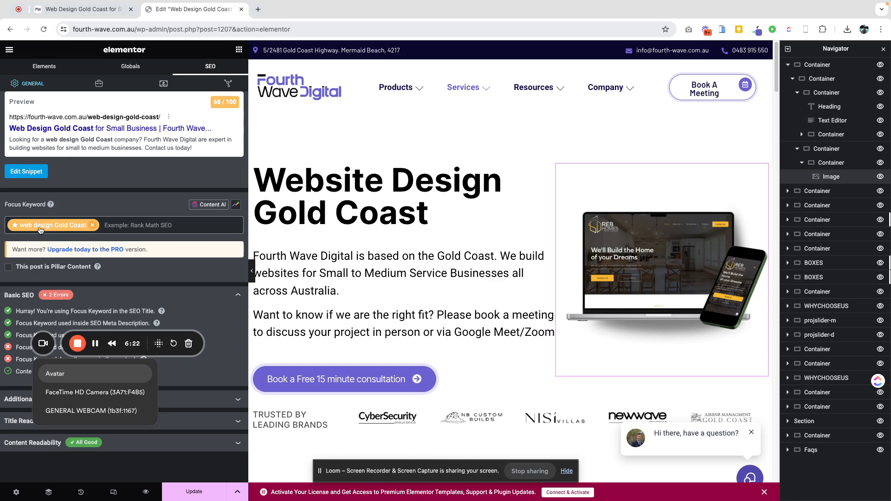
{"action": "left_click", "coordinate": [92, 225]}
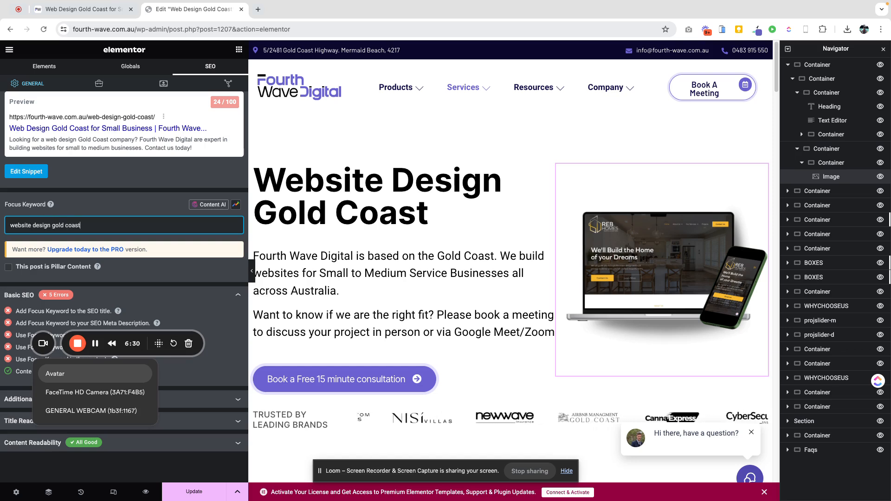
{"action": "type", "text": "website design gold coast"}
{"action": "key", "text": "Return"}
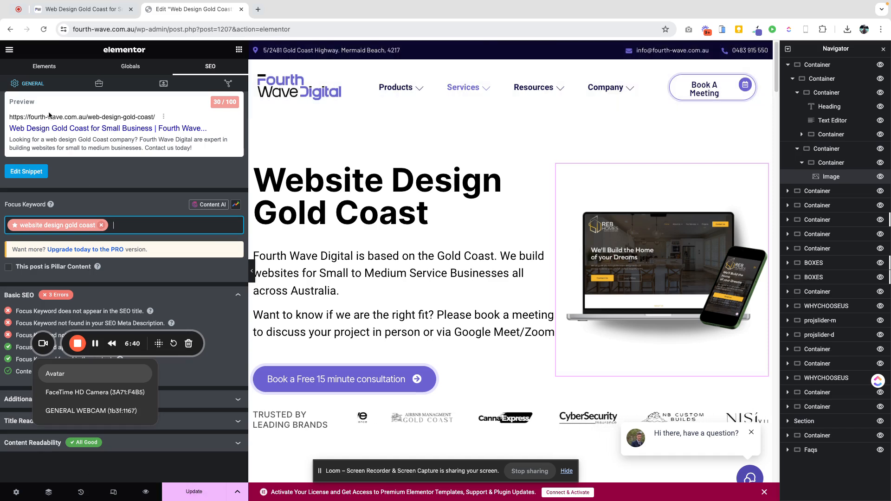
- Leave the Elementor editor and start a new blog post from the Posts section
{"action": "left_click", "coordinate": [10, 50]}
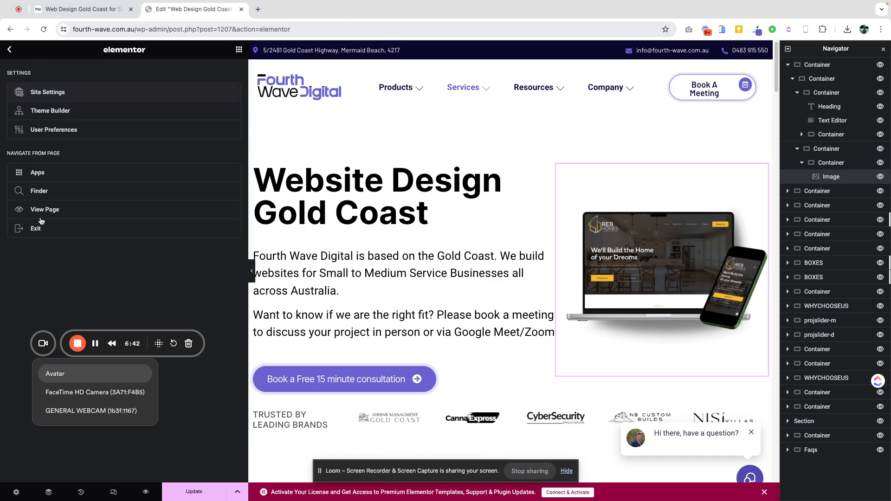
{"action": "left_click", "coordinate": [33, 232]}
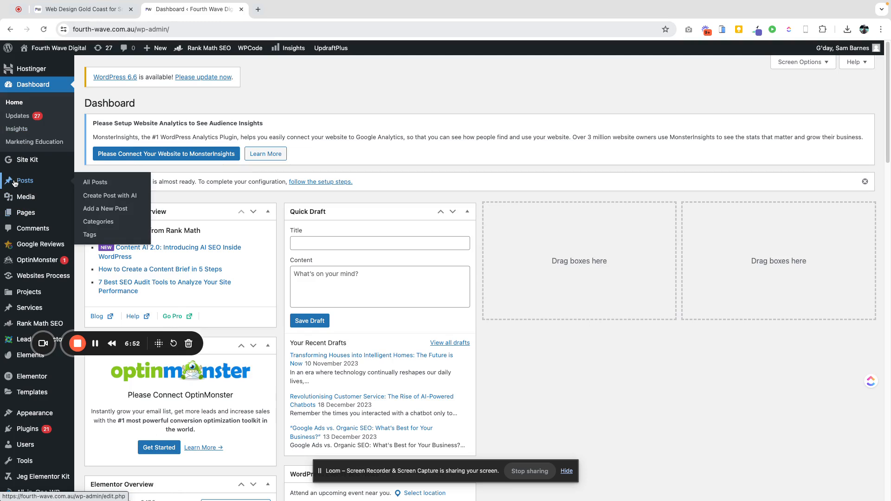
{"action": "mouse_move", "coordinate": [19, 193]}
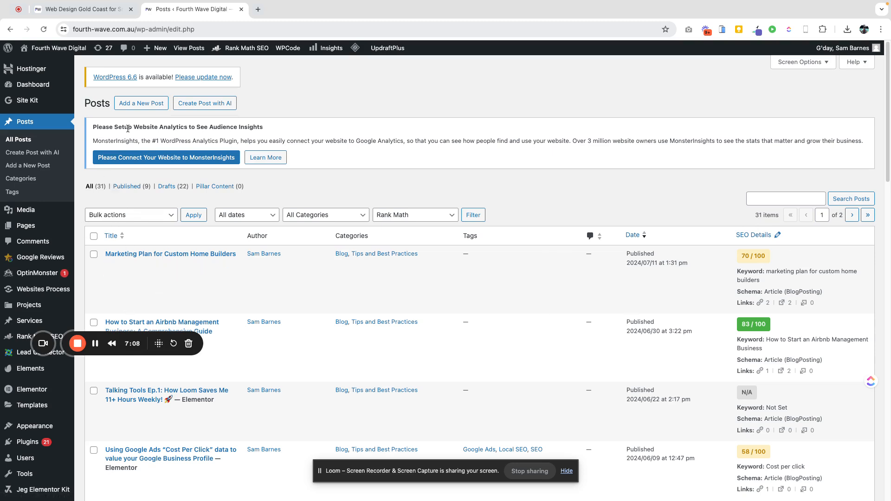
{"action": "left_click", "coordinate": [127, 105]}
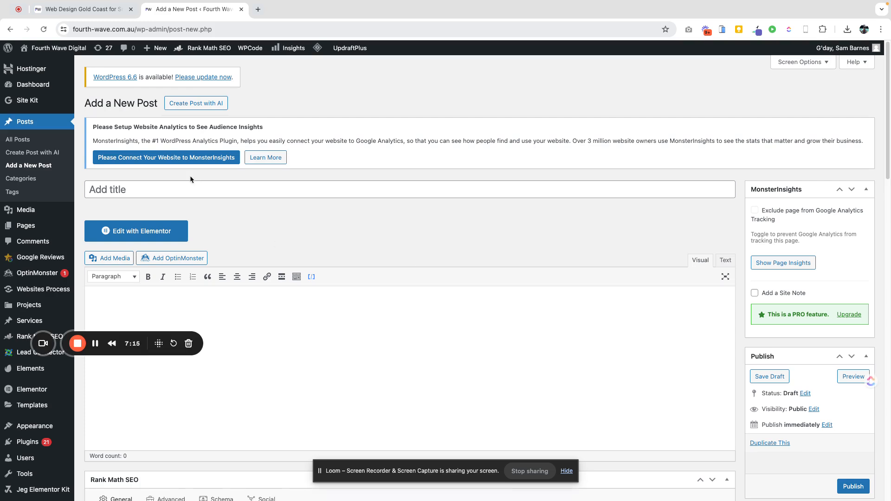
- Title the new post Sams Example Blog
{"action": "left_click", "coordinate": [193, 189]}
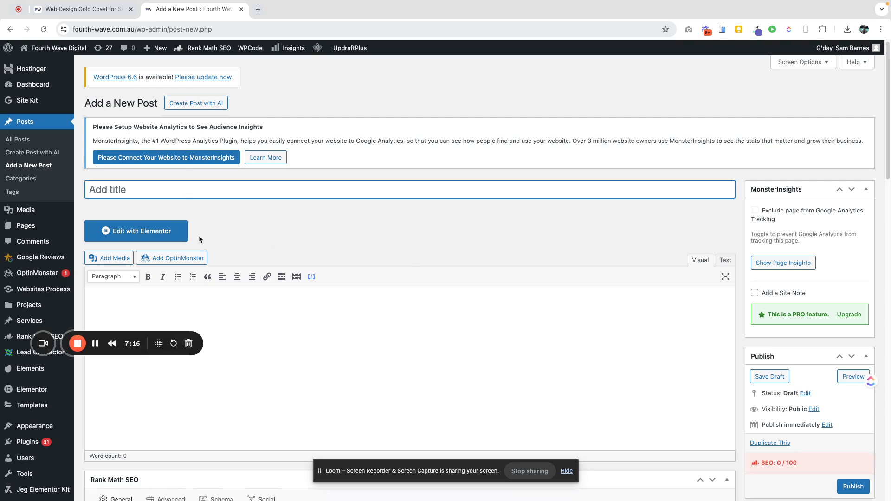
{"action": "type", "text": "Sams Exampole"}
{"action": "key", "text": "BackSpace"}
{"action": "type", "text": "le "}
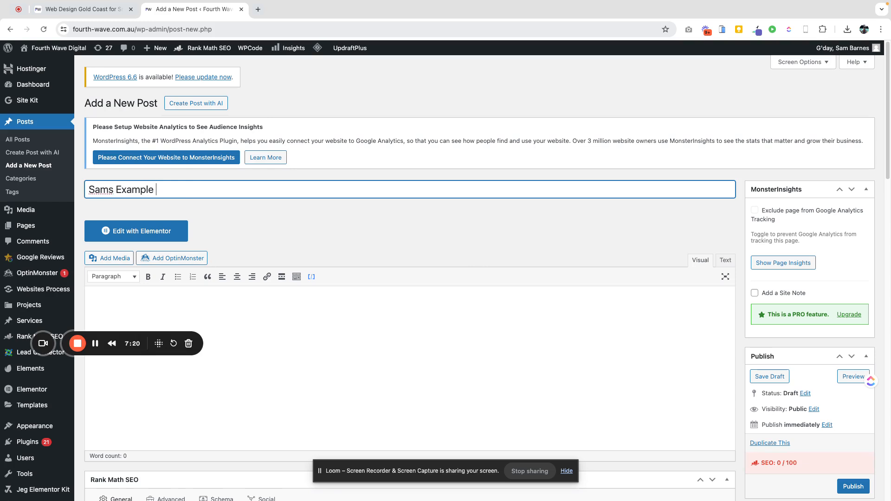
{"action": "type", "text": "Blog"}
{"action": "key", "text": "Tab"}
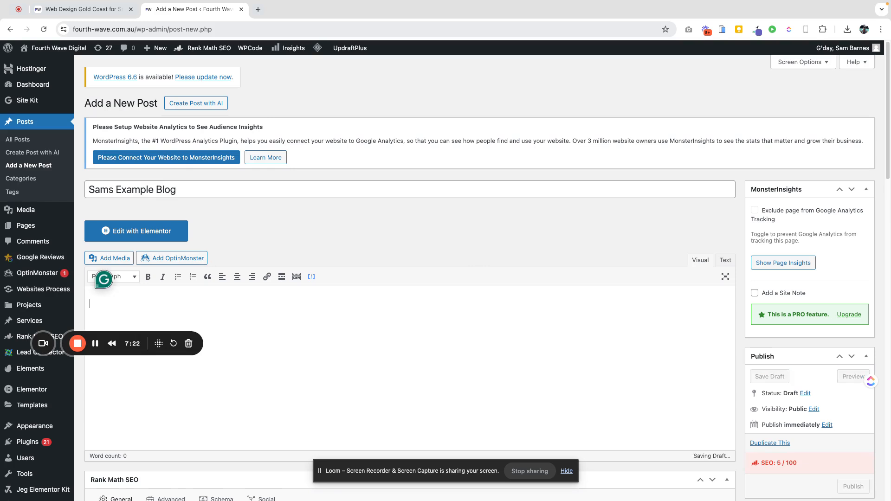
- Enter Lorem Ipsum as the first paragraph of the post body
{"action": "type", "text": "Lorem Ip"}
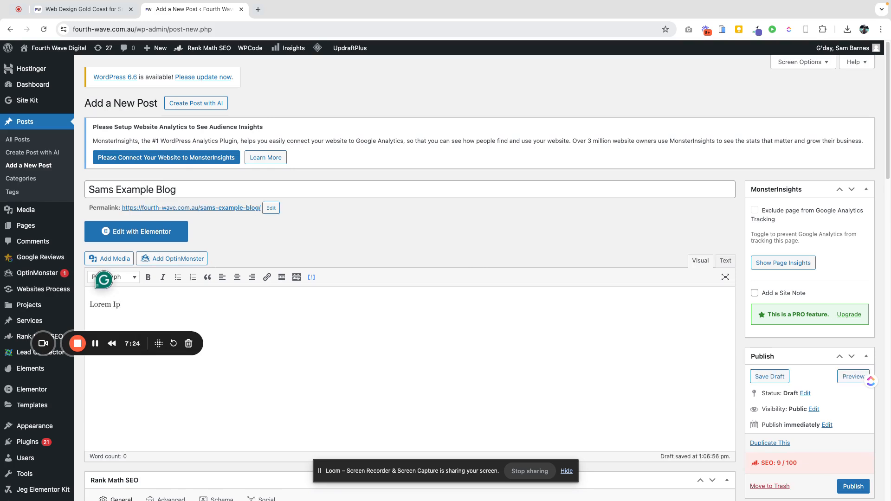
{"action": "type", "text": "sum"}
{"action": "scroll", "coordinate": [228, 325], "scroll_direction": "down", "scroll_amount": 5}
{"action": "scroll", "coordinate": [223, 177], "scroll_direction": "up", "scroll_amount": 2}
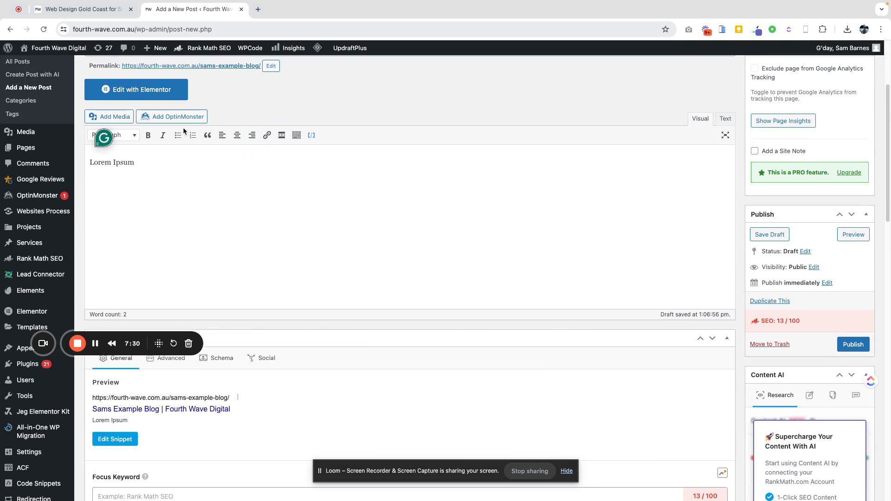
- Insert the map screenshot from the media library into the post body
{"action": "mouse_move", "coordinate": [113, 140]}
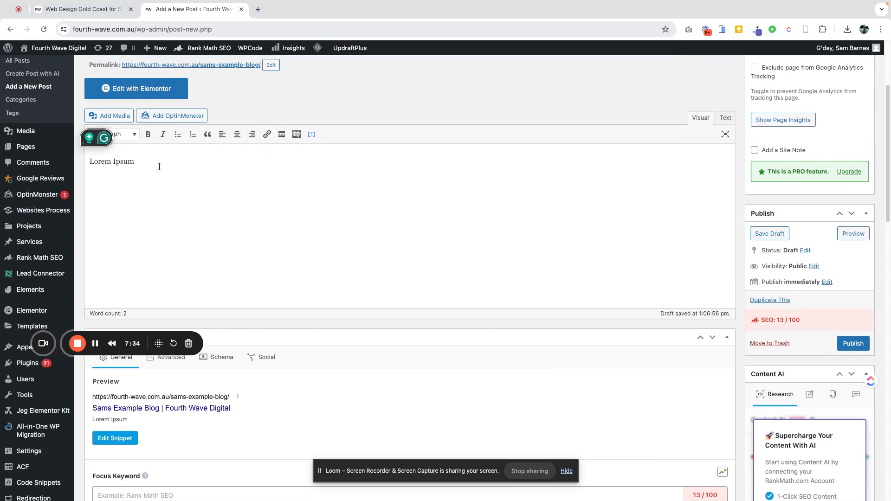
{"action": "scroll", "coordinate": [133, 206], "scroll_direction": "up", "scroll_amount": 2}
{"action": "left_click", "coordinate": [115, 200]}
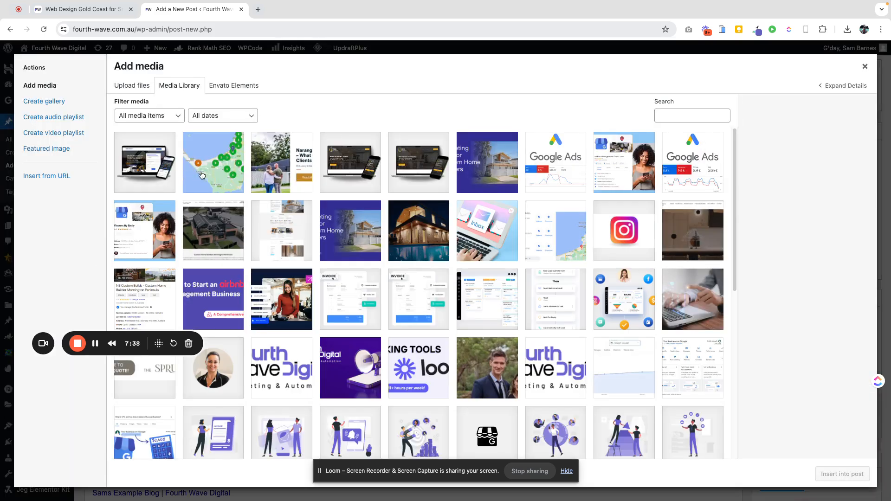
{"action": "left_click", "coordinate": [200, 174]}
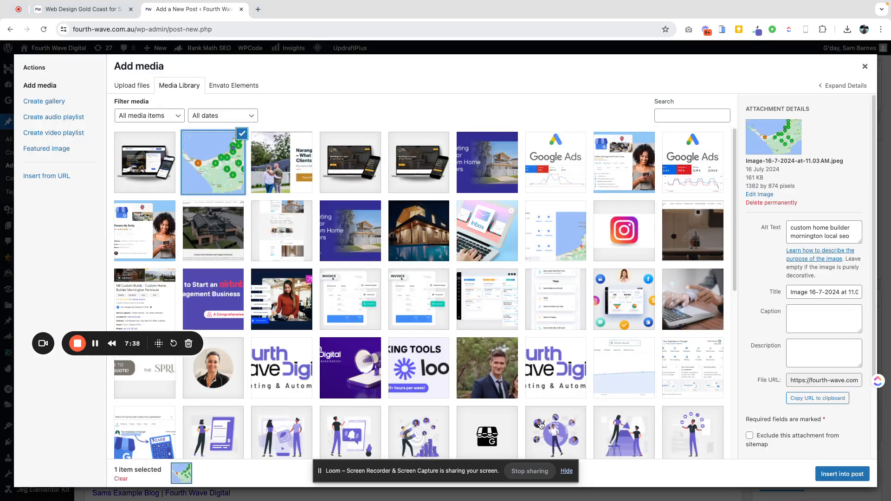
{"action": "left_click", "coordinate": [843, 474]}
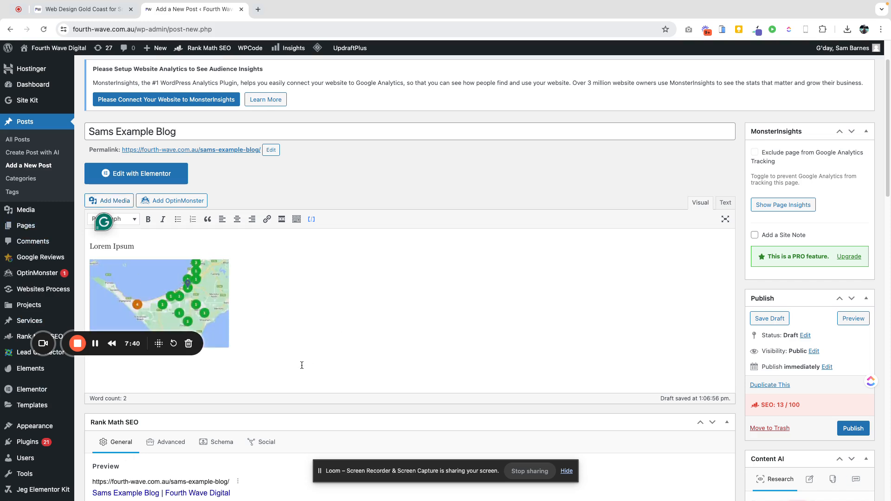
- Add a paragraph reading Testing Again below the image
{"action": "key", "text": "Return"}
{"action": "type", "text": "S"}
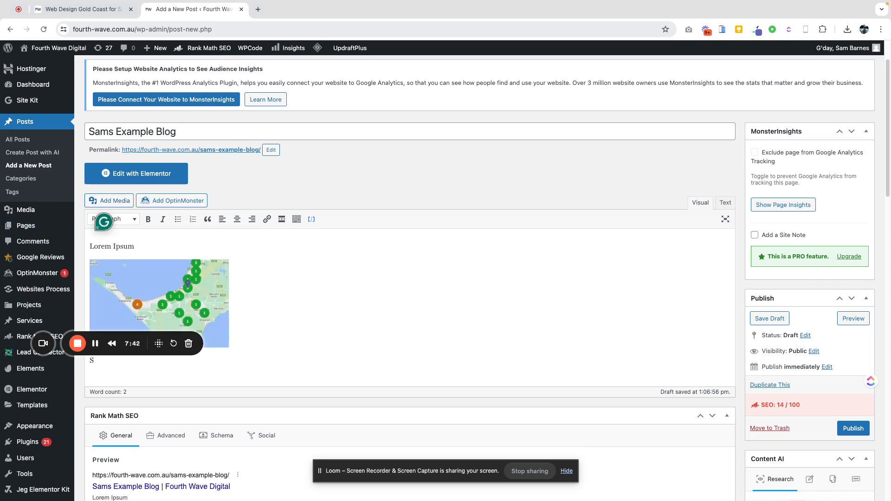
{"action": "key", "text": "BackSpace"}
{"action": "type", "text": "Testing Again"}
{"action": "key", "text": "Return"}
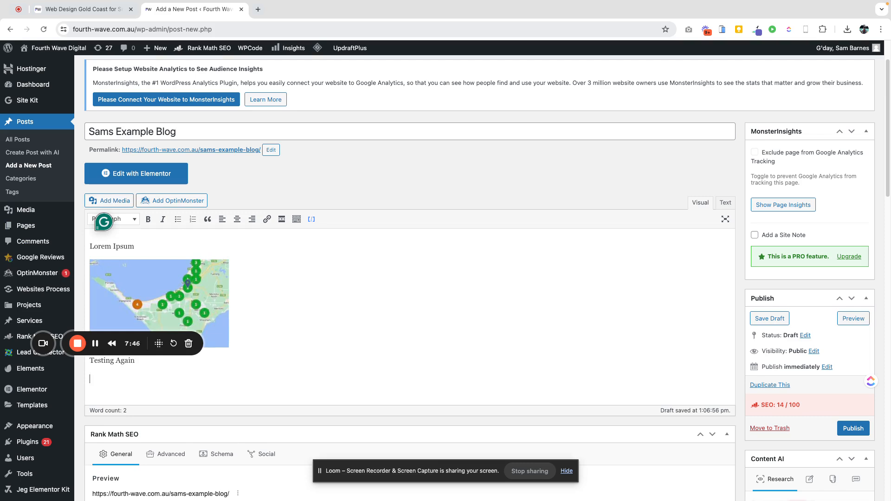
{"action": "scroll", "coordinate": [526, 315], "scroll_direction": "down", "scroll_amount": 8}
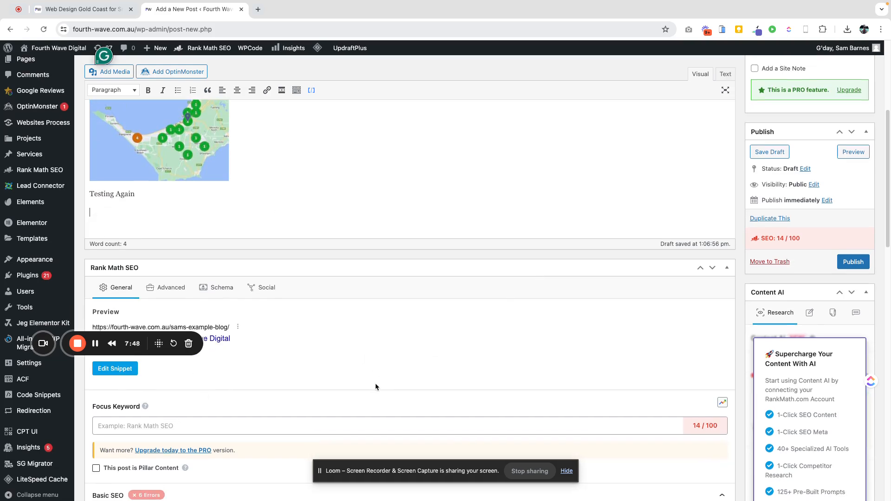
{"action": "scroll", "coordinate": [496, 300], "scroll_direction": "up", "scroll_amount": 9}
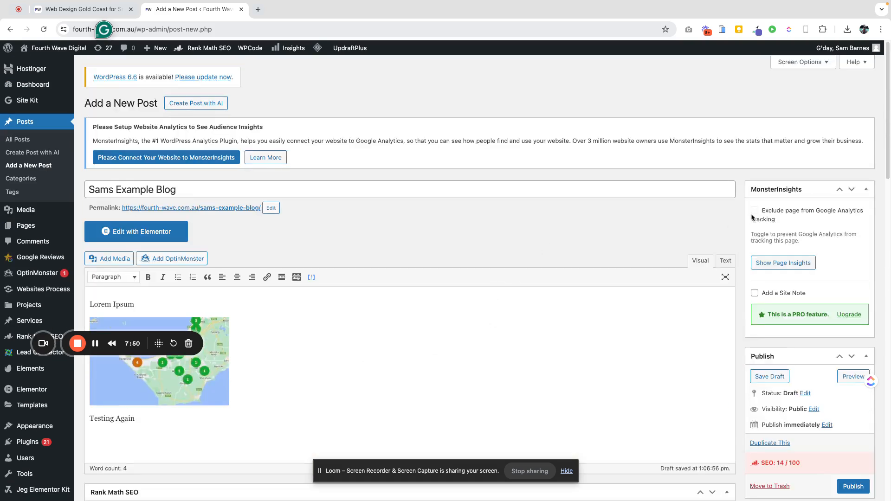
- Save the post as a draft and preview it in a new tab
{"action": "left_click", "coordinate": [770, 376]}
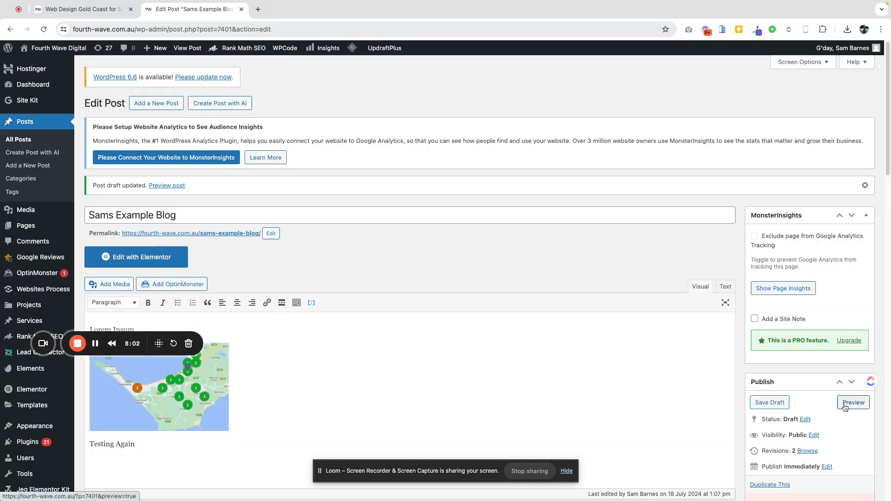
{"action": "left_click", "coordinate": [850, 405]}
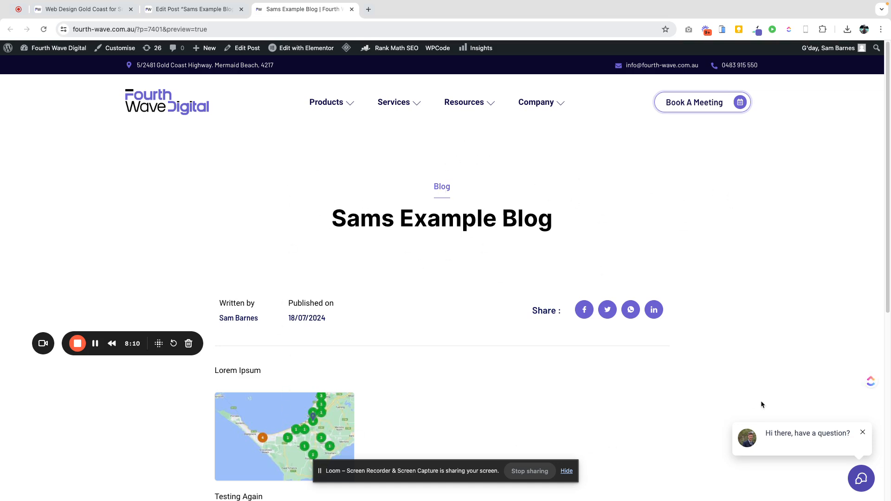
{"action": "scroll", "coordinate": [748, 371], "scroll_direction": "down", "scroll_amount": 6}
{"action": "scroll", "coordinate": [418, 343], "scroll_direction": "up", "scroll_amount": 4}
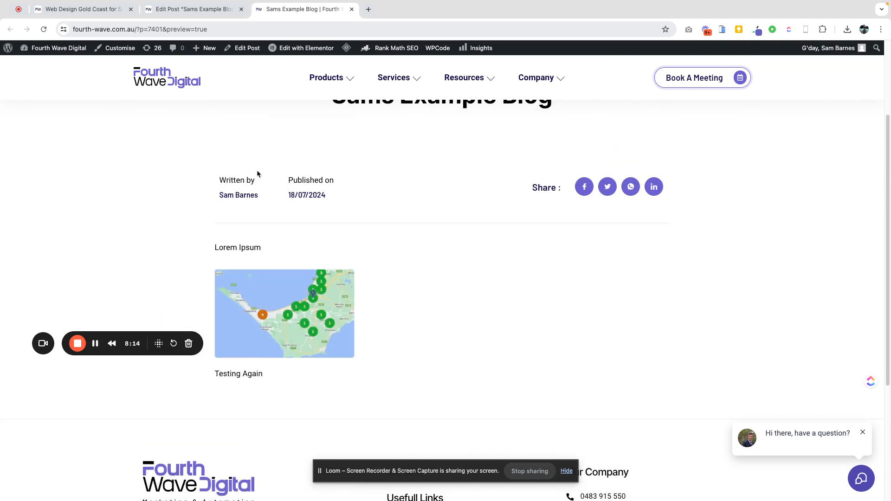
{"action": "scroll", "coordinate": [273, 233], "scroll_direction": "up", "scroll_amount": 1}
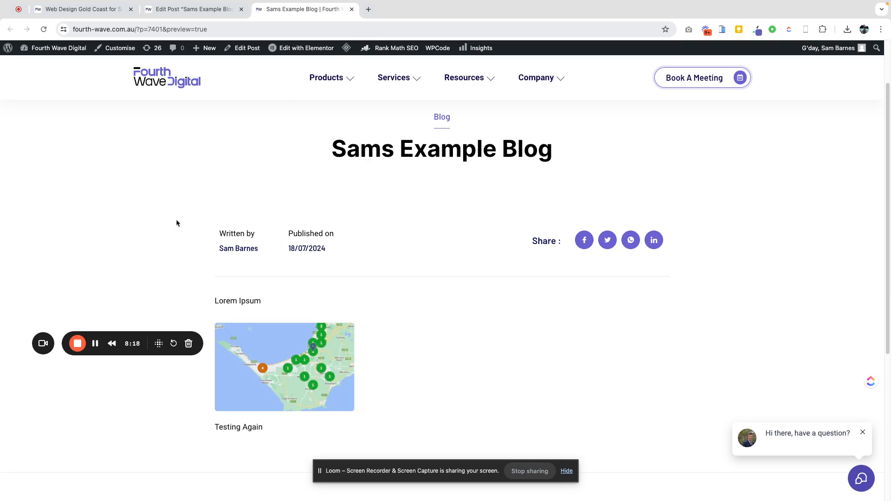
- Return to the post editor and open the list of all posts
{"action": "left_click", "coordinate": [176, 9]}
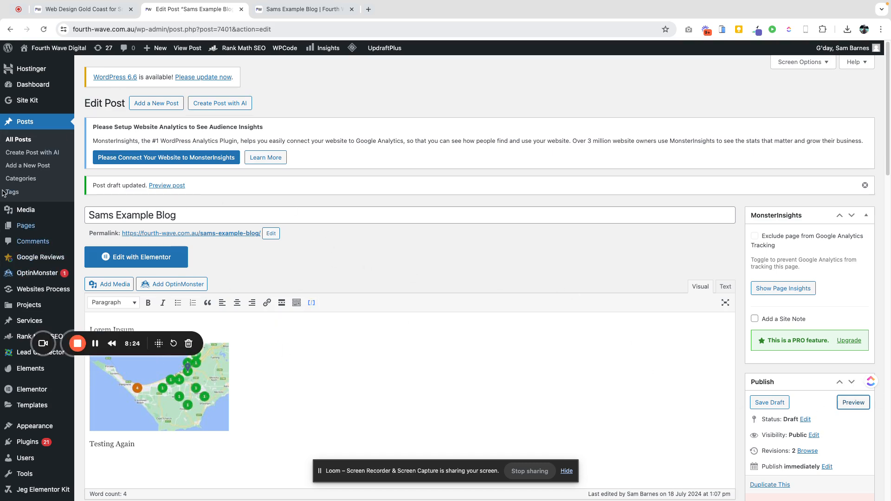
{"action": "left_click", "coordinate": [19, 140]}
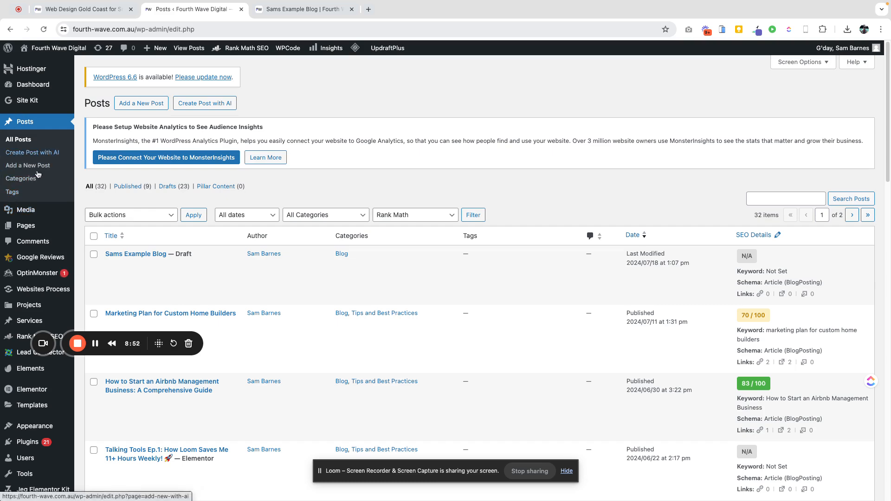
{"action": "scroll", "coordinate": [39, 232], "scroll_direction": "down", "scroll_amount": 5}
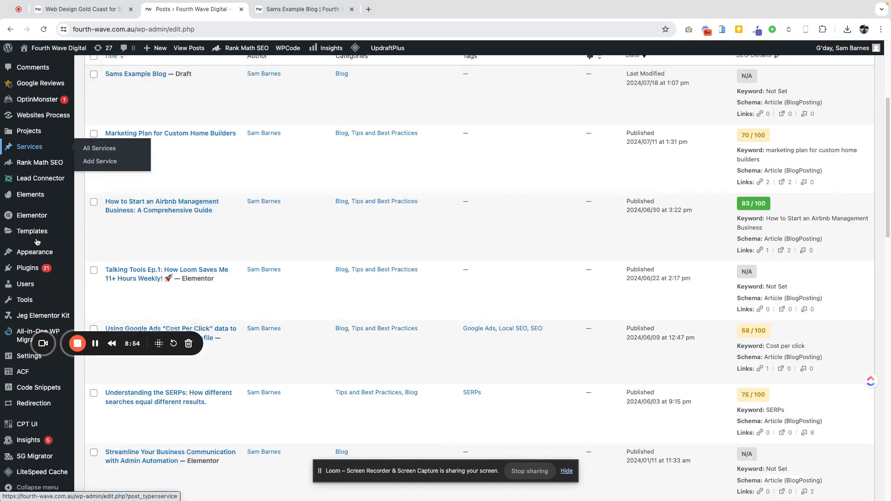
- Open the installed plugins list and browse through it
{"action": "mouse_move", "coordinate": [37, 242]}
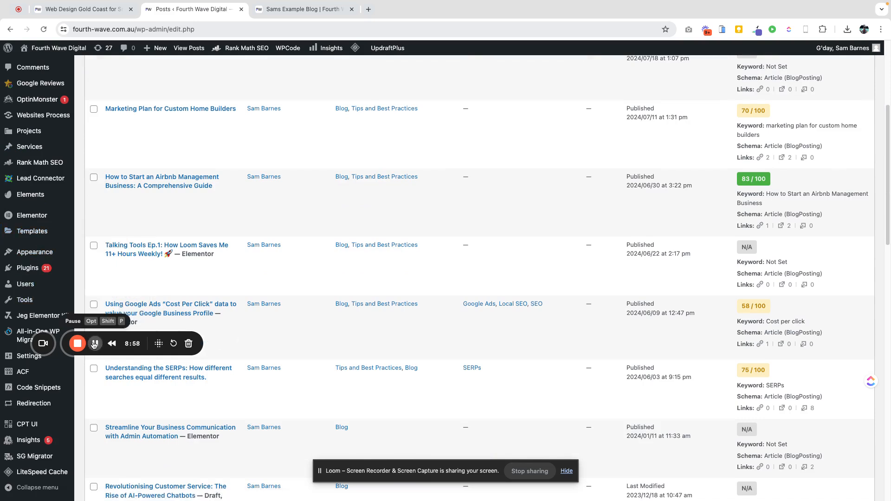
{"action": "mouse_move", "coordinate": [27, 269]}
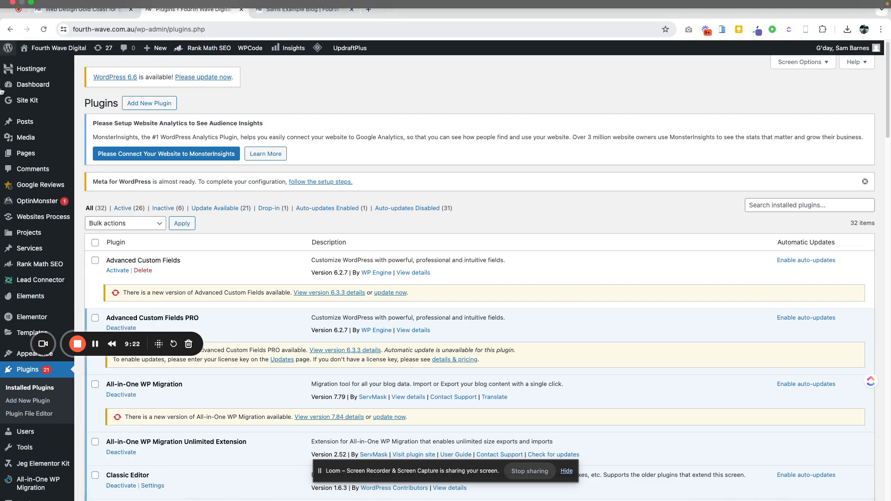
{"action": "mouse_move", "coordinate": [25, 187]}
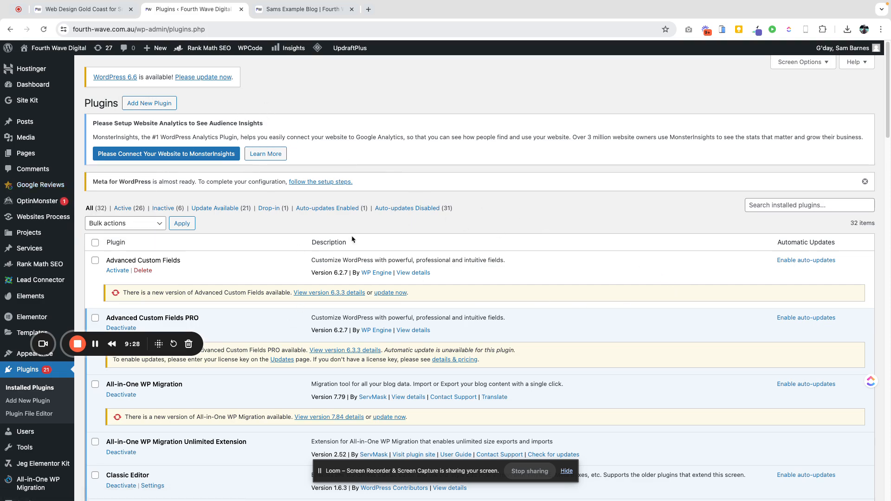
{"action": "scroll", "coordinate": [204, 405], "scroll_direction": "down", "scroll_amount": 9}
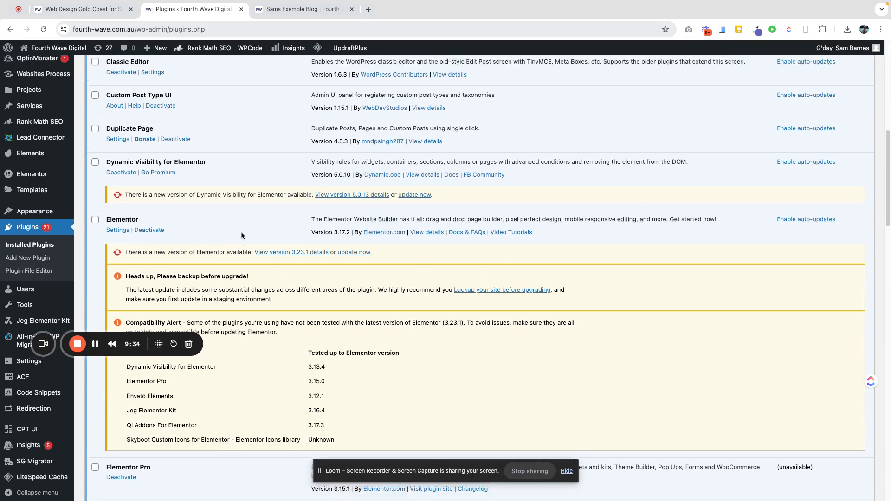
{"action": "scroll", "coordinate": [241, 232], "scroll_direction": "up", "scroll_amount": 8}
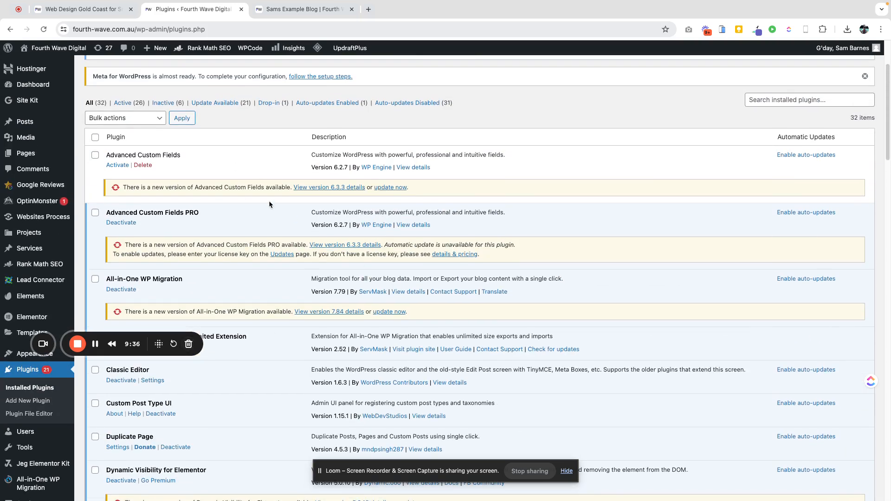
{"action": "scroll", "coordinate": [330, 193], "scroll_direction": "up", "scroll_amount": 3}
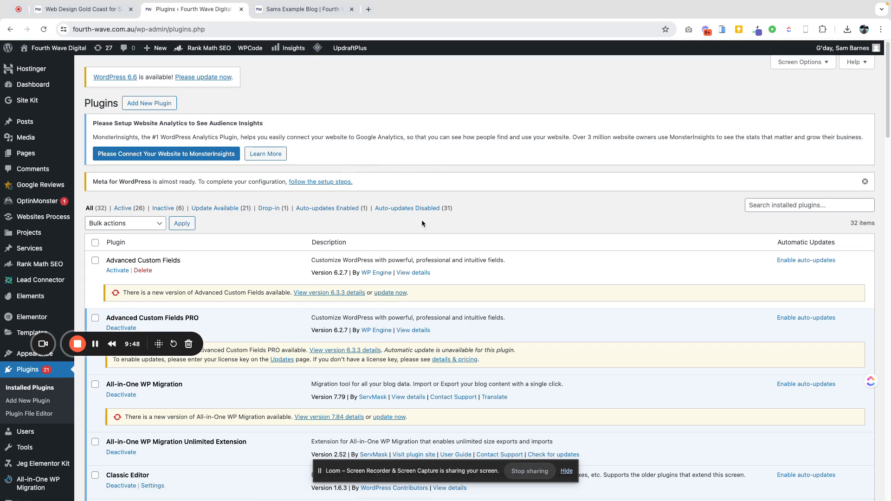
- Open the add-plugin page and search the plugin directory for booking calendar
{"action": "left_click", "coordinate": [141, 103]}
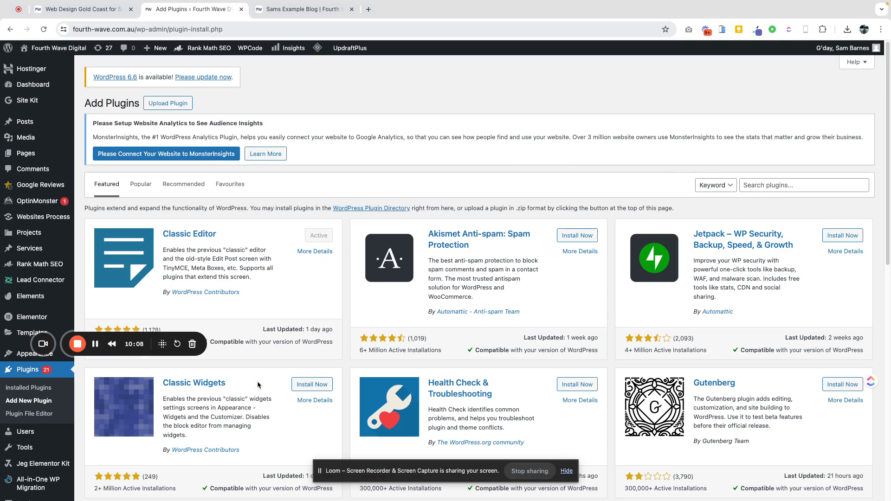
{"action": "scroll", "coordinate": [258, 385], "scroll_direction": "down", "scroll_amount": 9}
{"action": "scroll", "coordinate": [298, 295], "scroll_direction": "down", "scroll_amount": 3}
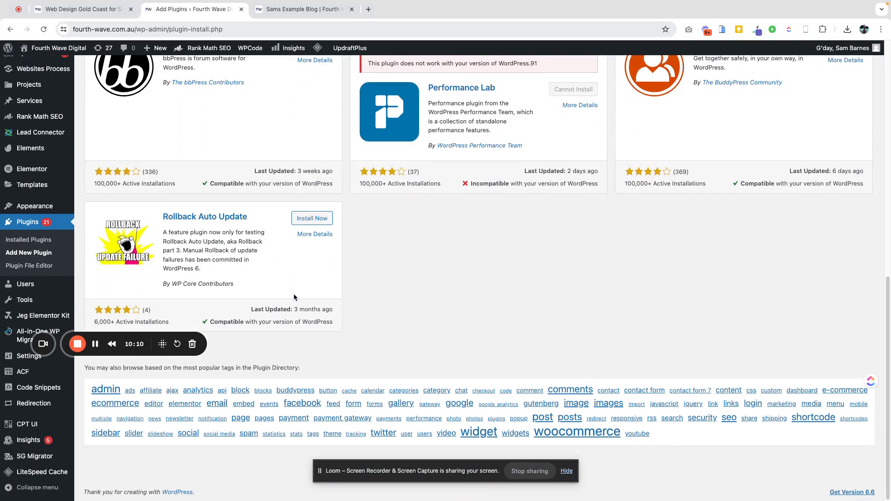
{"action": "scroll", "coordinate": [340, 146], "scroll_direction": "up", "scroll_amount": 15}
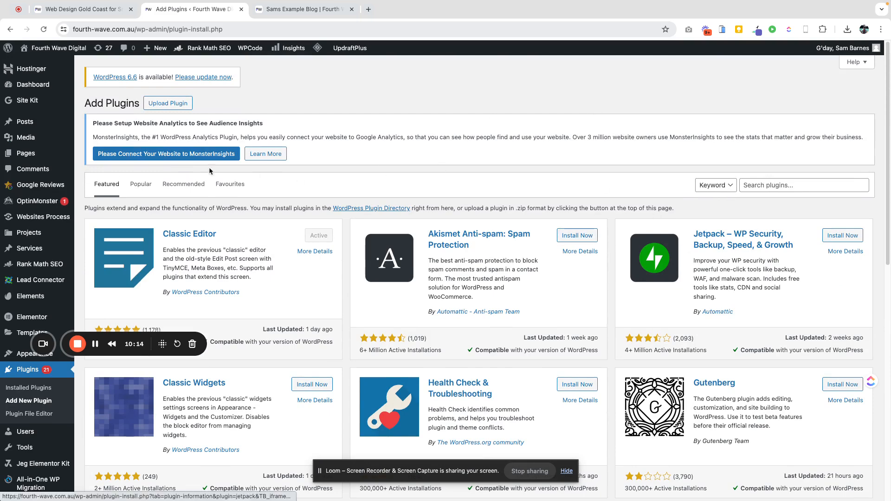
{"action": "left_click", "coordinate": [774, 186]}
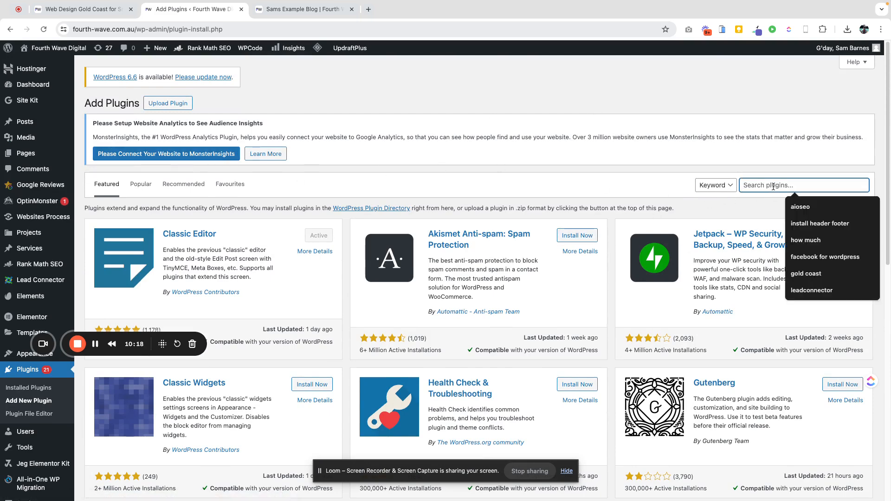
{"action": "type", "text": "booking calendar"}
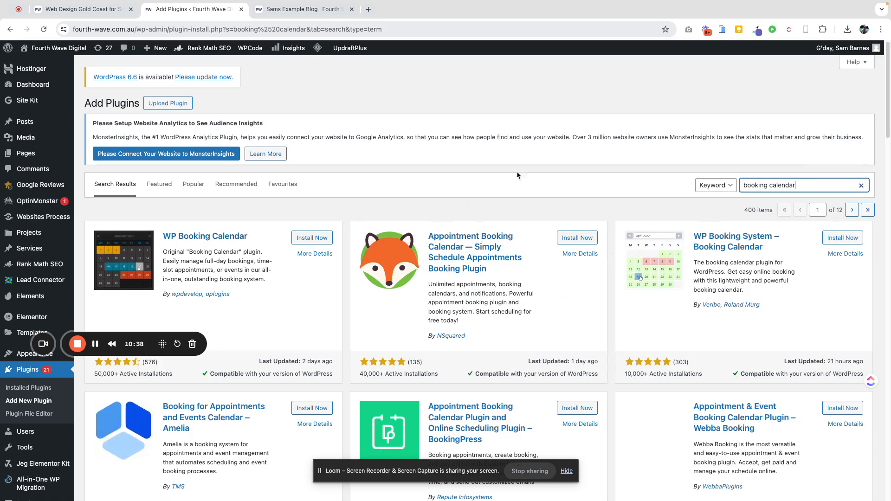
- Open the details of the Appointment Booking Calendar — Simply Schedule Appointments plugin and examine its screenshots
{"action": "left_click", "coordinate": [460, 238]}
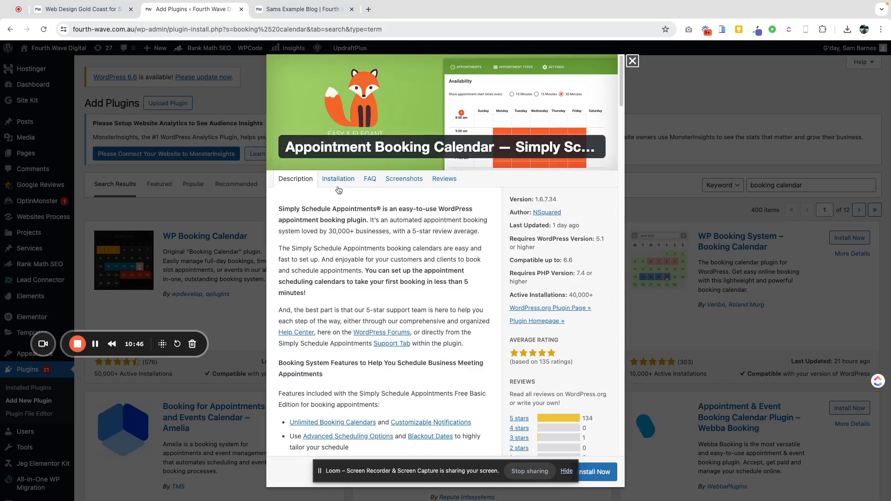
{"action": "left_click", "coordinate": [404, 179]}
{"action": "scroll", "coordinate": [369, 282], "scroll_direction": "down", "scroll_amount": 15}
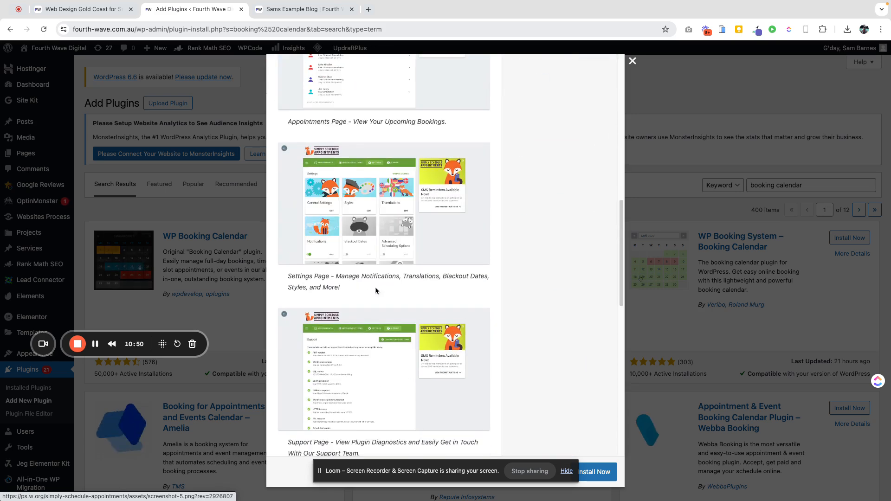
{"action": "scroll", "coordinate": [376, 291], "scroll_direction": "down", "scroll_amount": 13}
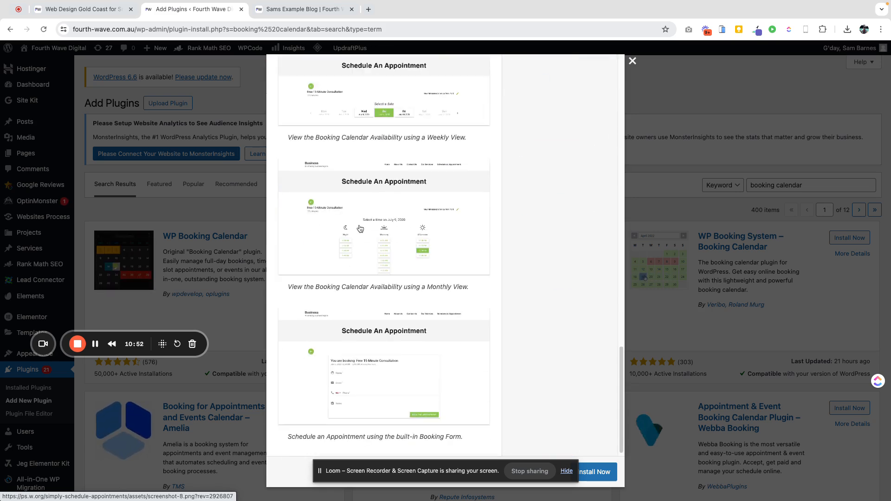
{"action": "scroll", "coordinate": [398, 345], "scroll_direction": "down", "scroll_amount": 3}
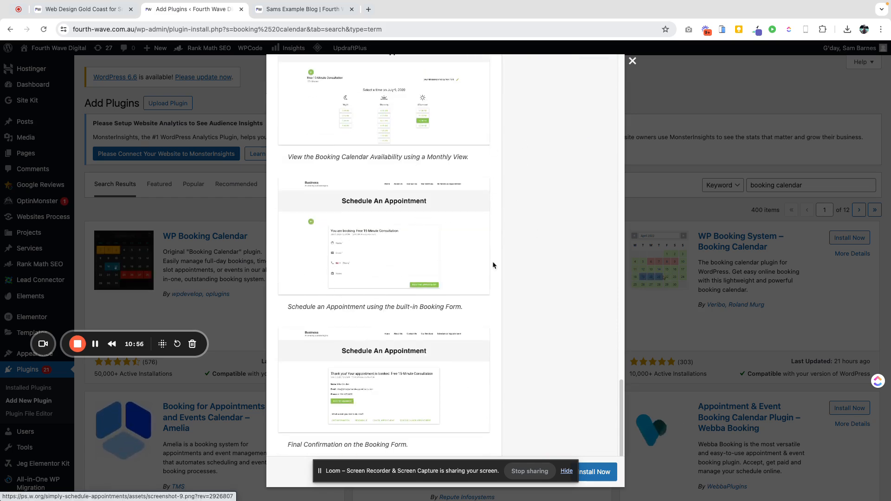
{"action": "scroll", "coordinate": [464, 251], "scroll_direction": "up", "scroll_amount": 10}
{"action": "scroll", "coordinate": [452, 240], "scroll_direction": "up", "scroll_amount": 10}
{"action": "scroll", "coordinate": [341, 210], "scroll_direction": "up", "scroll_amount": 3}
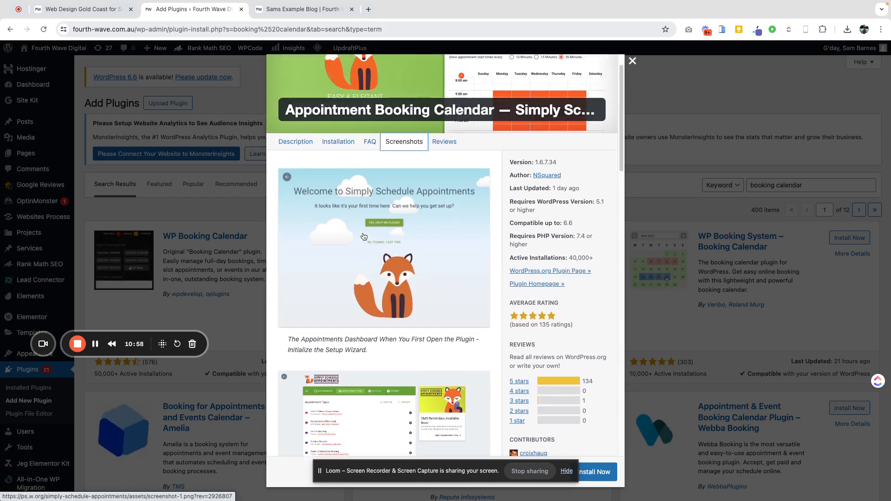
{"action": "left_click", "coordinate": [632, 61]}
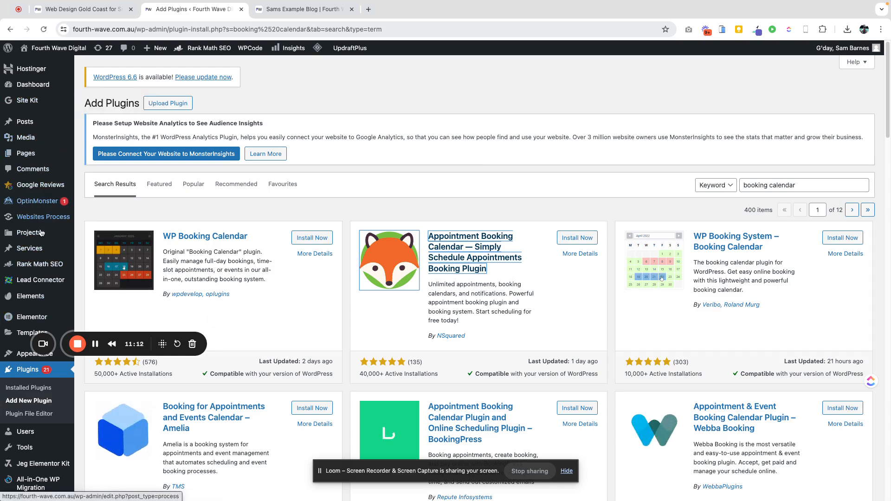
{"action": "scroll", "coordinate": [37, 278], "scroll_direction": "down", "scroll_amount": 5}
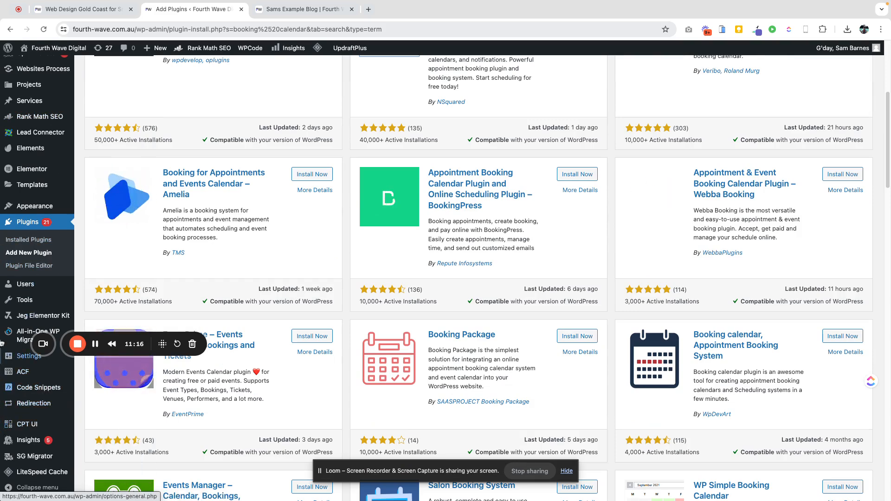
{"action": "mouse_move", "coordinate": [1, 359]}
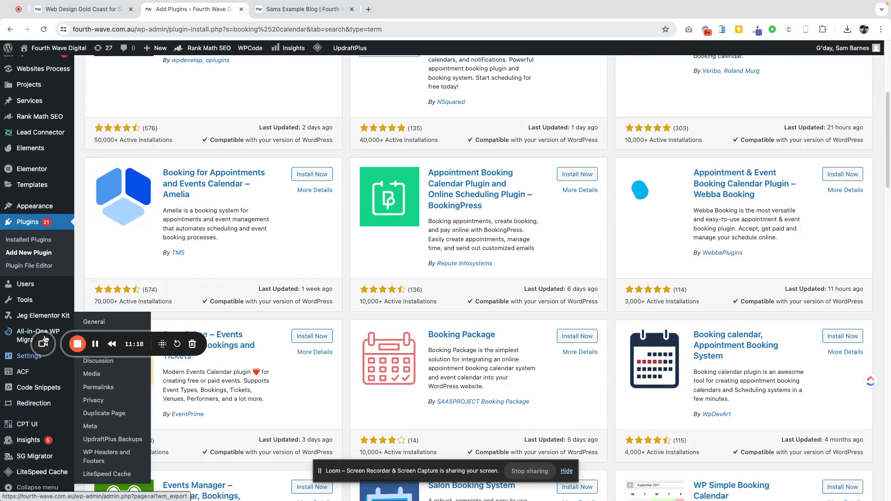
{"action": "left_click_drag", "start_coordinate": [43, 344], "coordinate": [26, 223]}
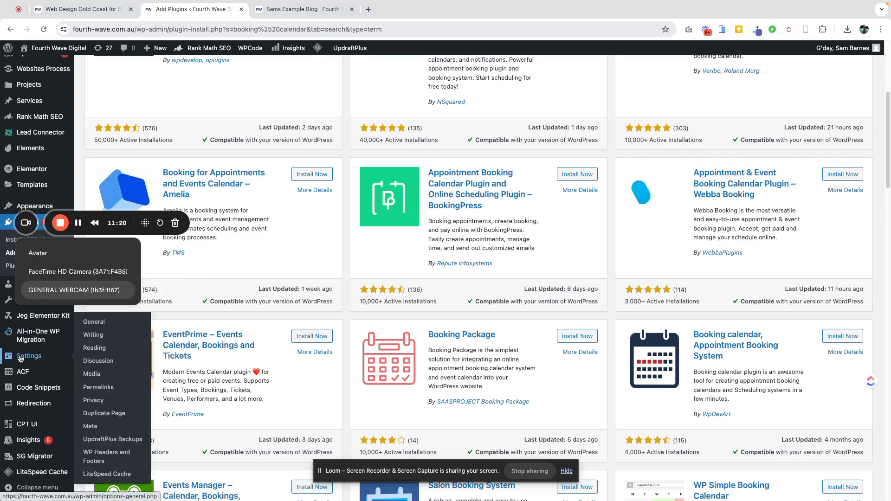